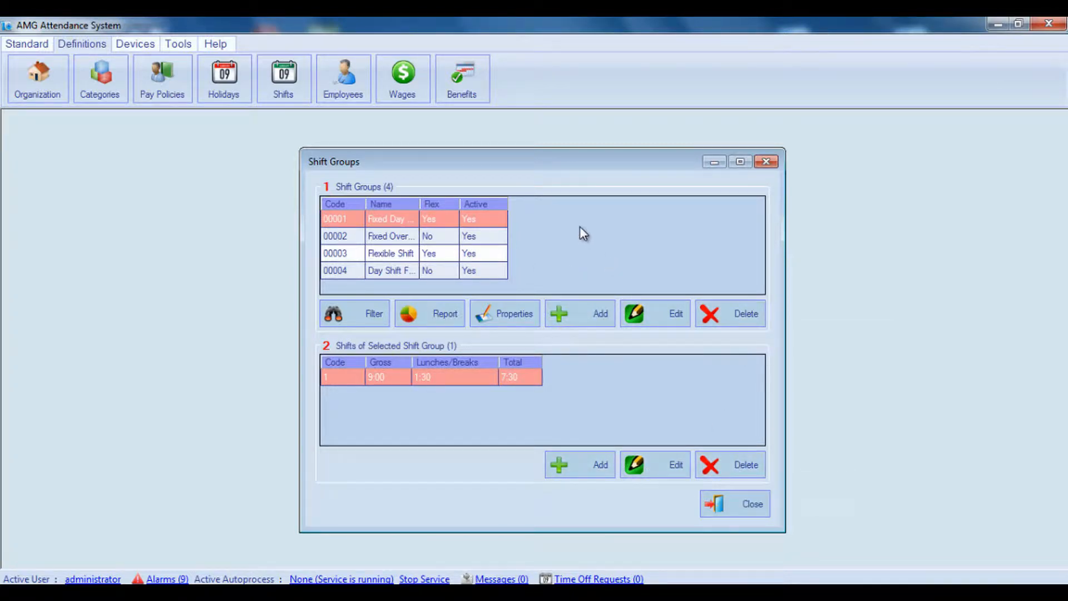
Step: Try reordering the Name column in the Shift Groups table properties and discard the changes
click(513, 314)
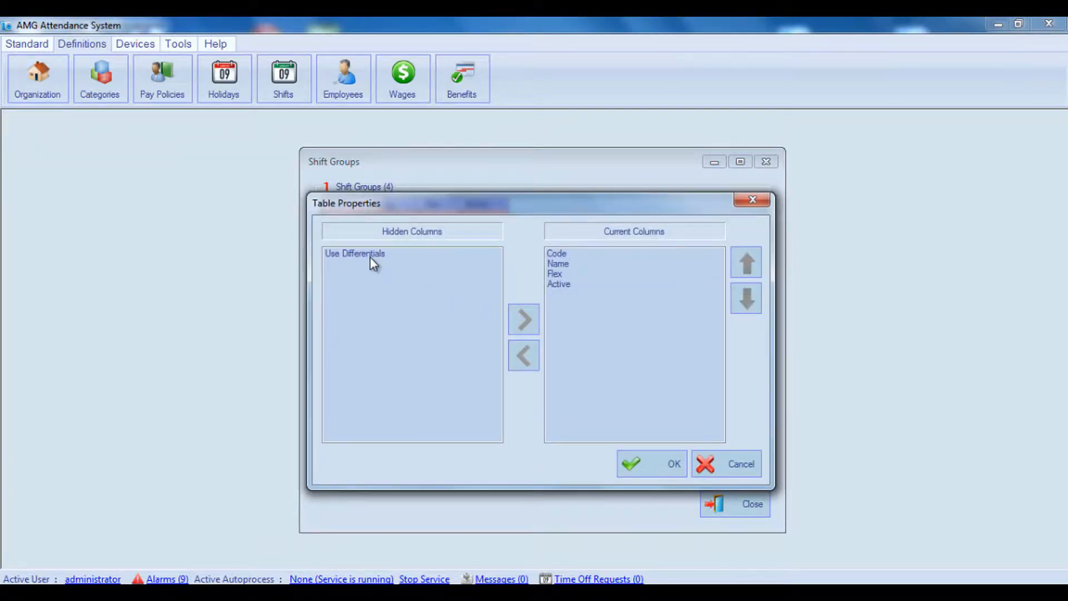
click(369, 256)
click(564, 262)
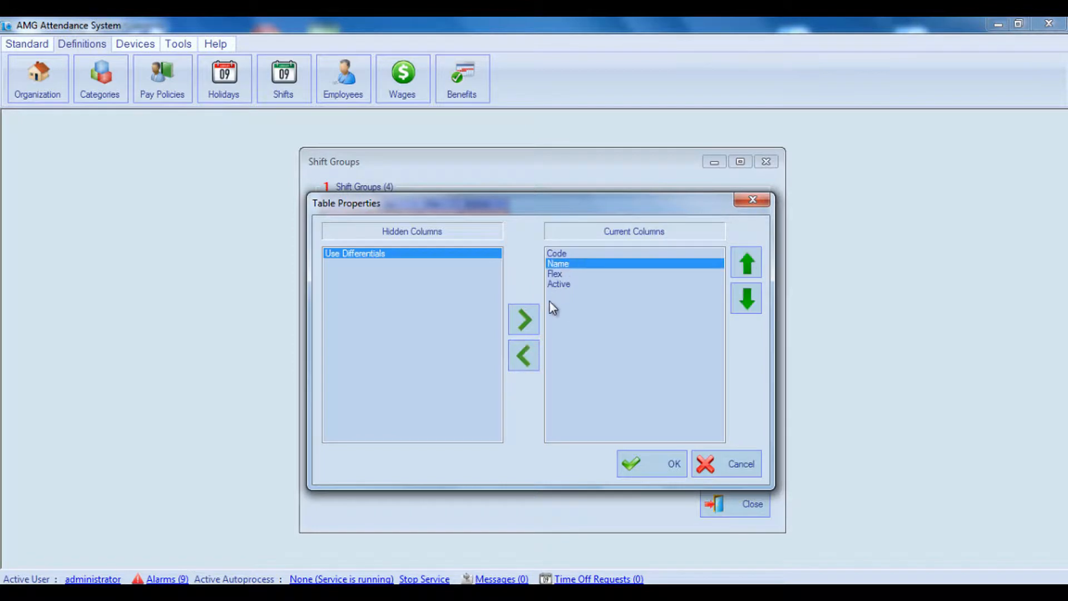
click(748, 264)
click(746, 297)
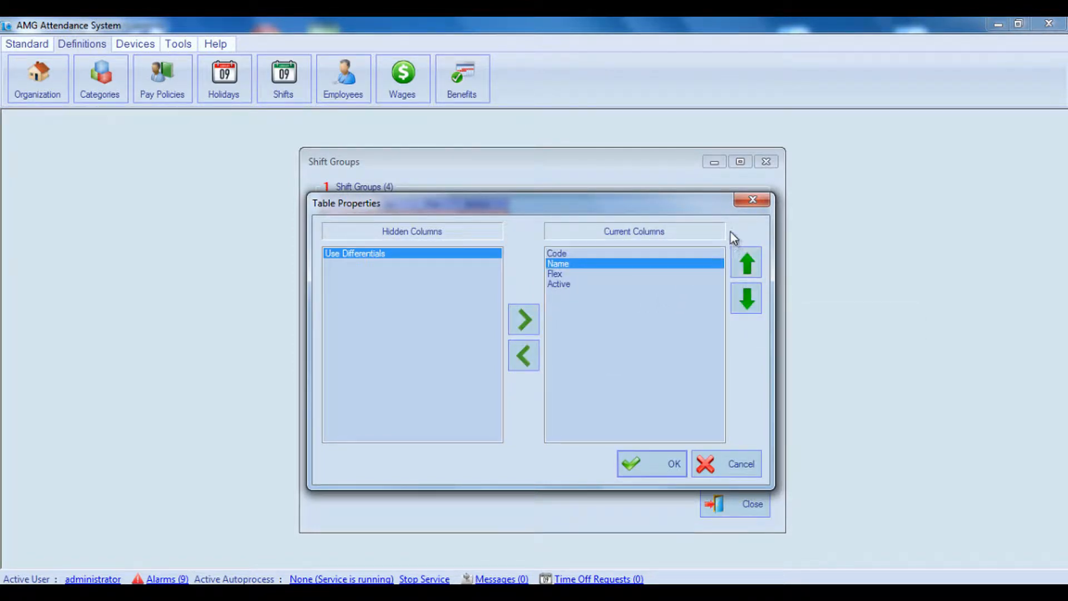
click(734, 463)
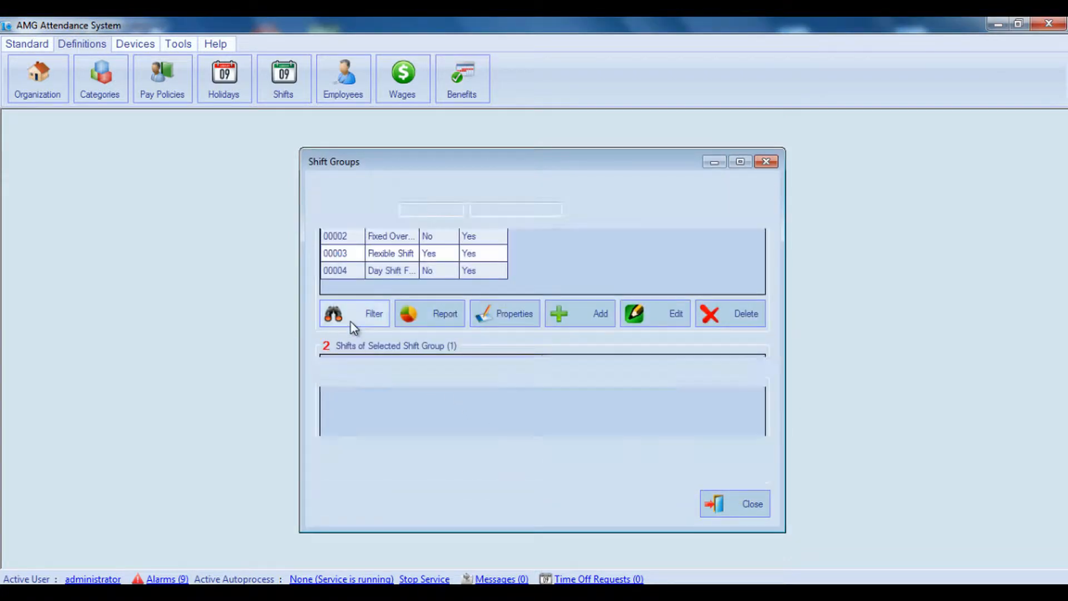
click(371, 340)
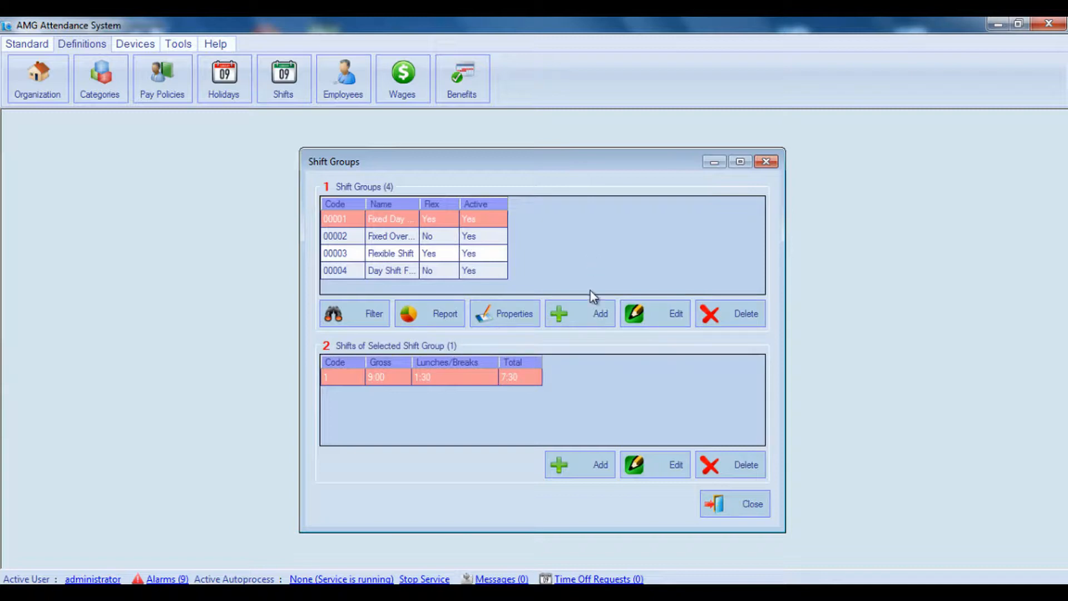
Step: Try adding a shift group by copying data from the existing 00003 Flexible Shift, and cancel the copy
click(579, 317)
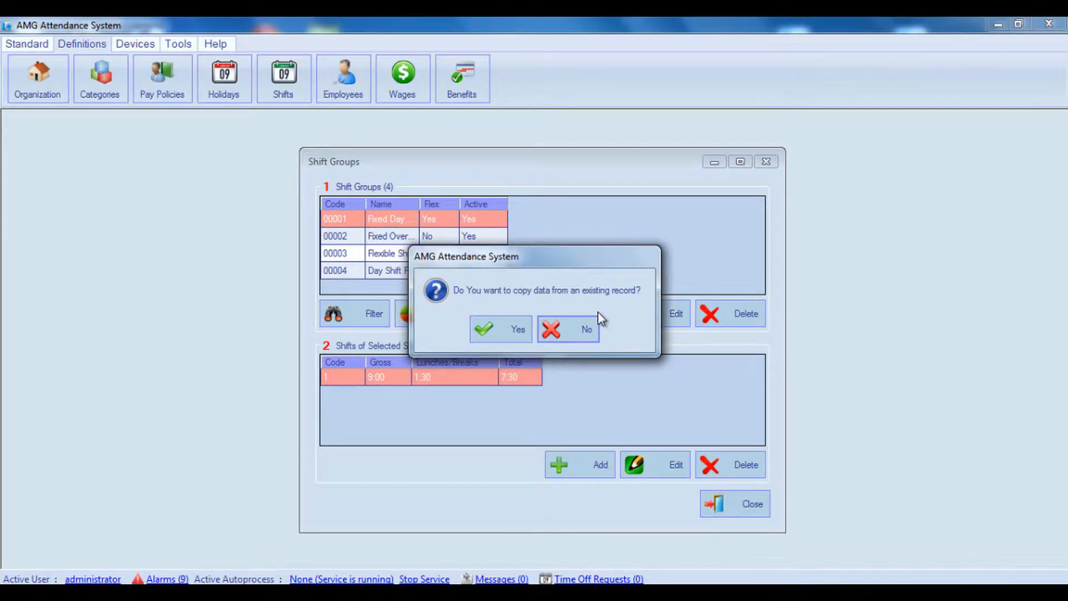
click(496, 335)
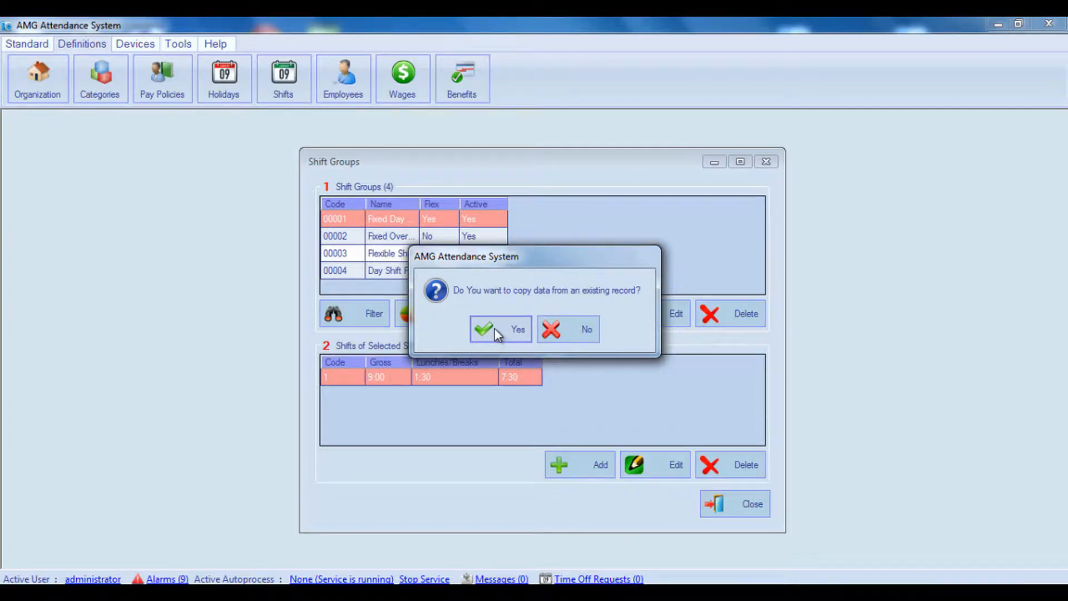
click(496, 333)
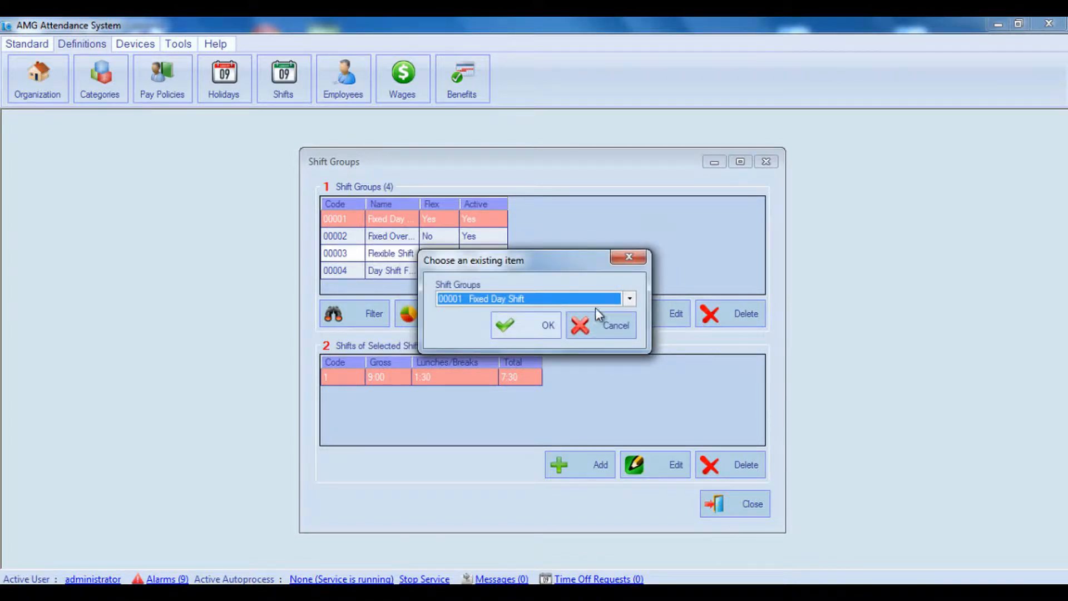
click(628, 300)
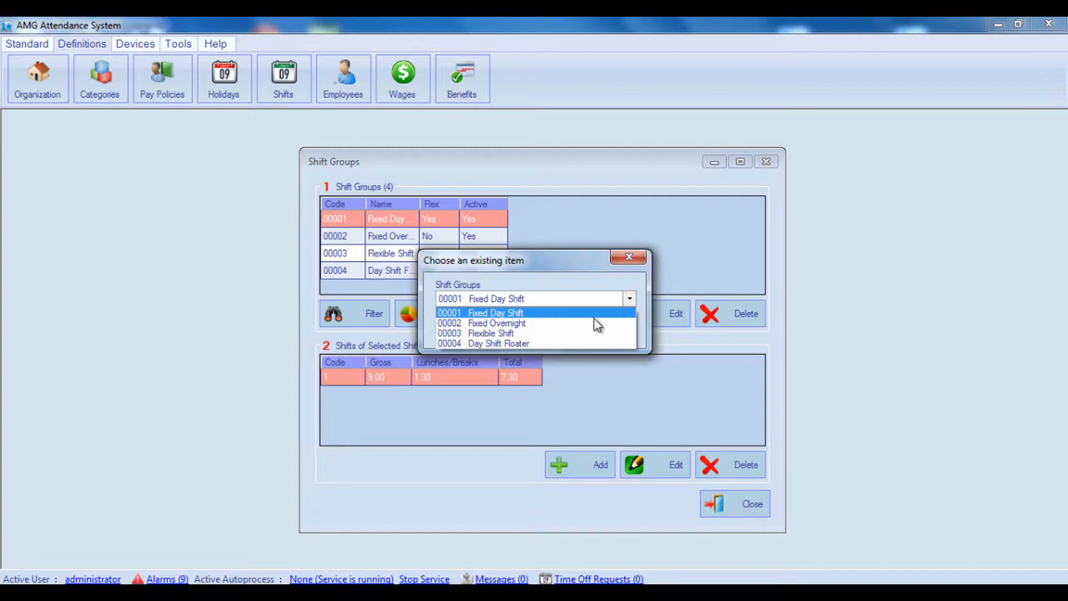
click(562, 333)
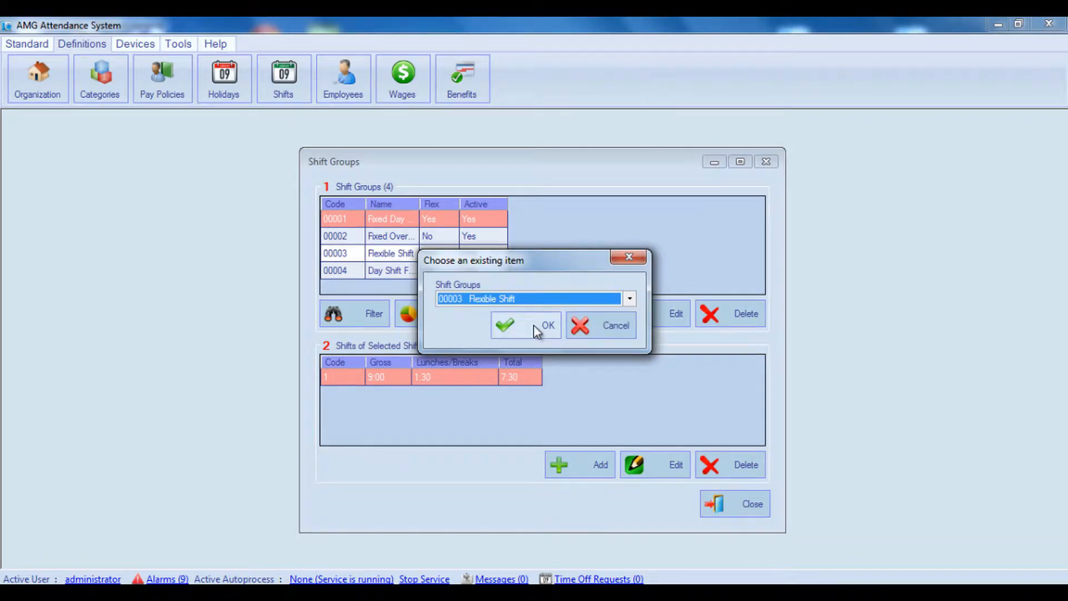
click(586, 326)
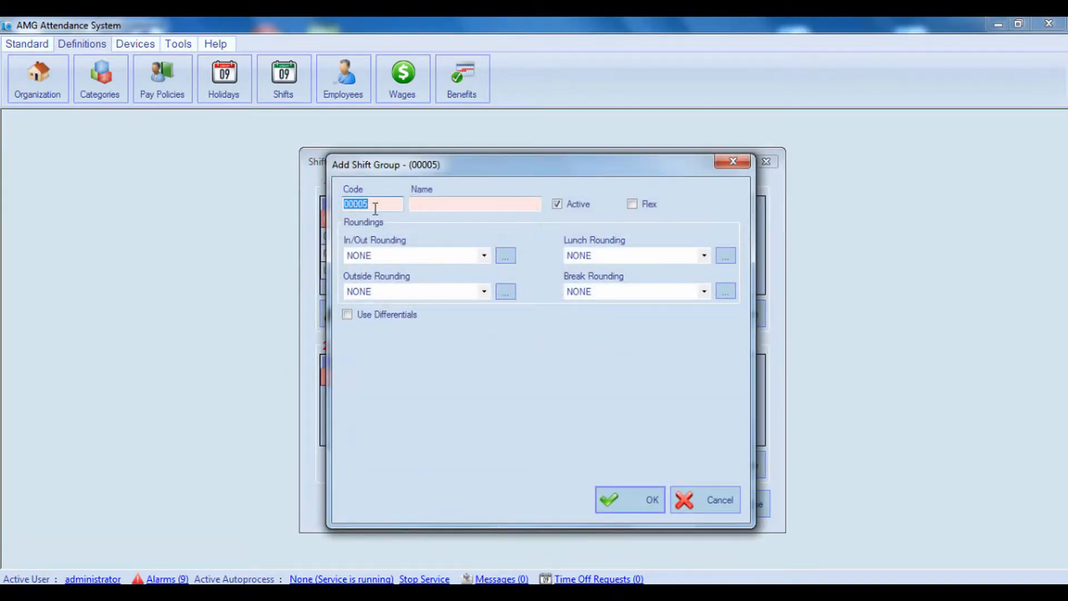
Step: Try filling in a new shift group named Fixed Day Shift, switching Active and Flex on and off, and close it without saving
click(449, 205)
text(Fixed Day Shift)
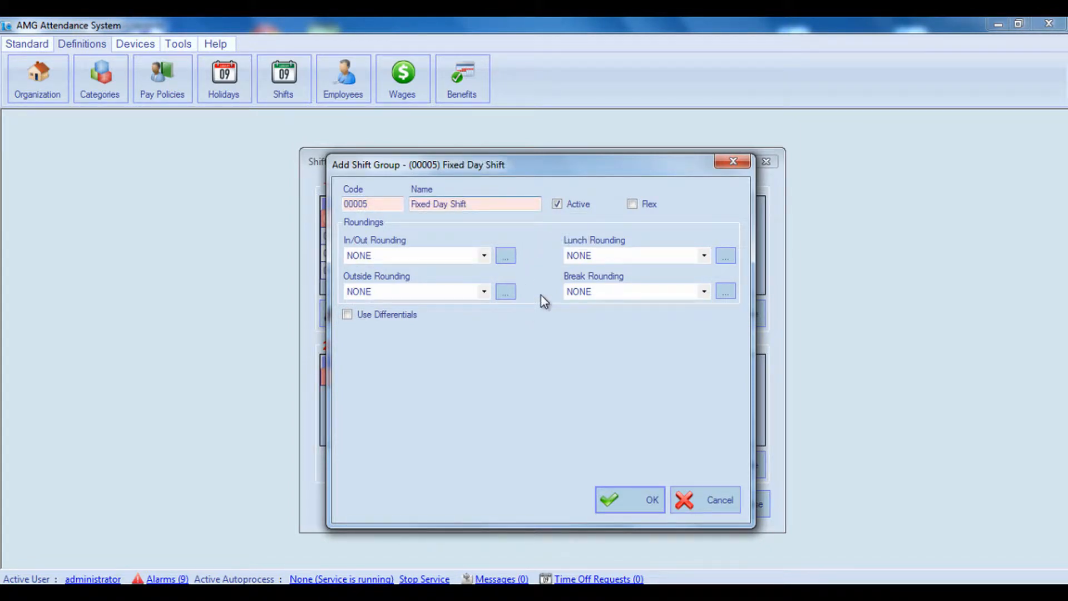
mouse_move(555, 204)
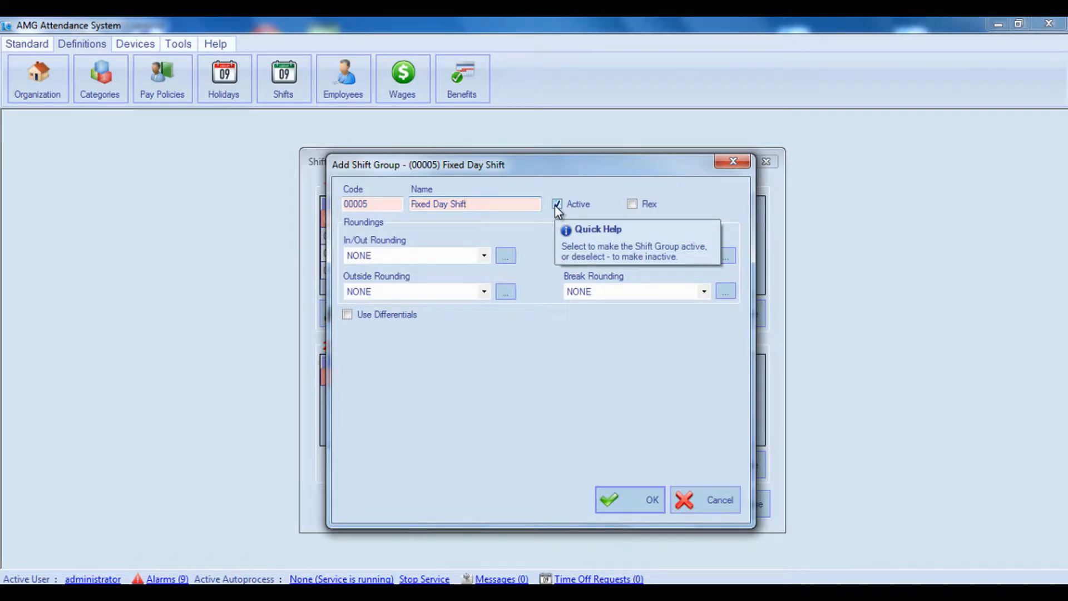
click(555, 205)
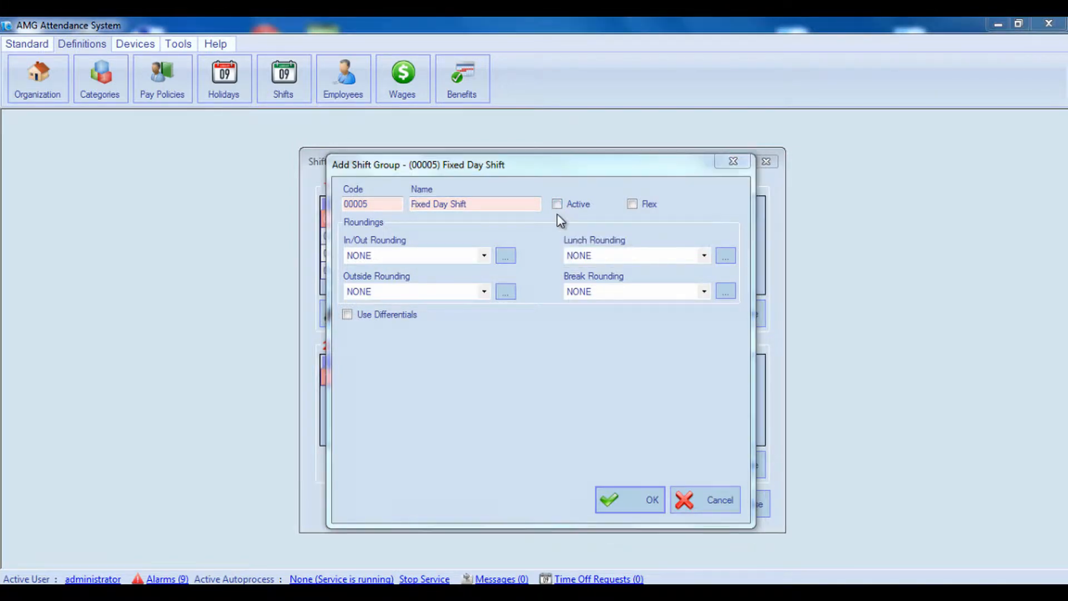
click(556, 205)
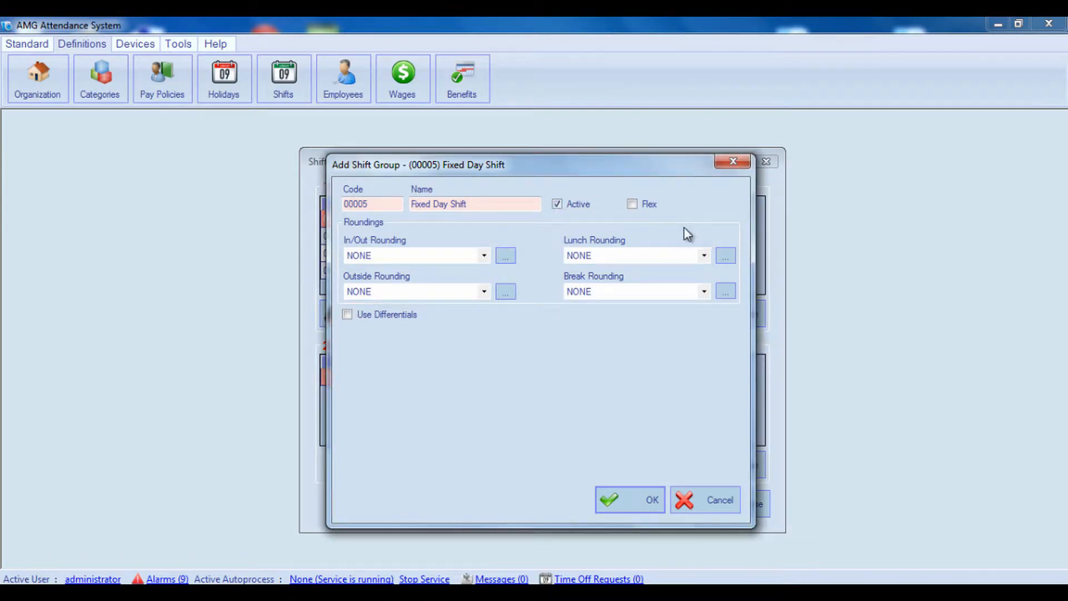
click(633, 204)
click(633, 204)
click(733, 161)
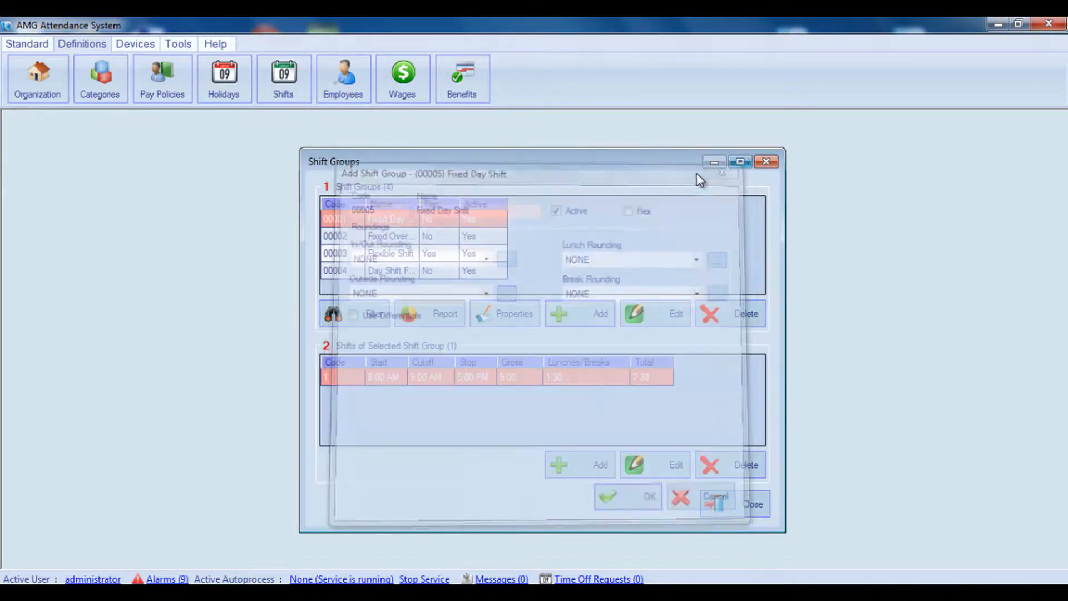
Step: View the start, cutoff and stop times of the Fixed Day Shift group's shift, and close its details
double_click(556, 384)
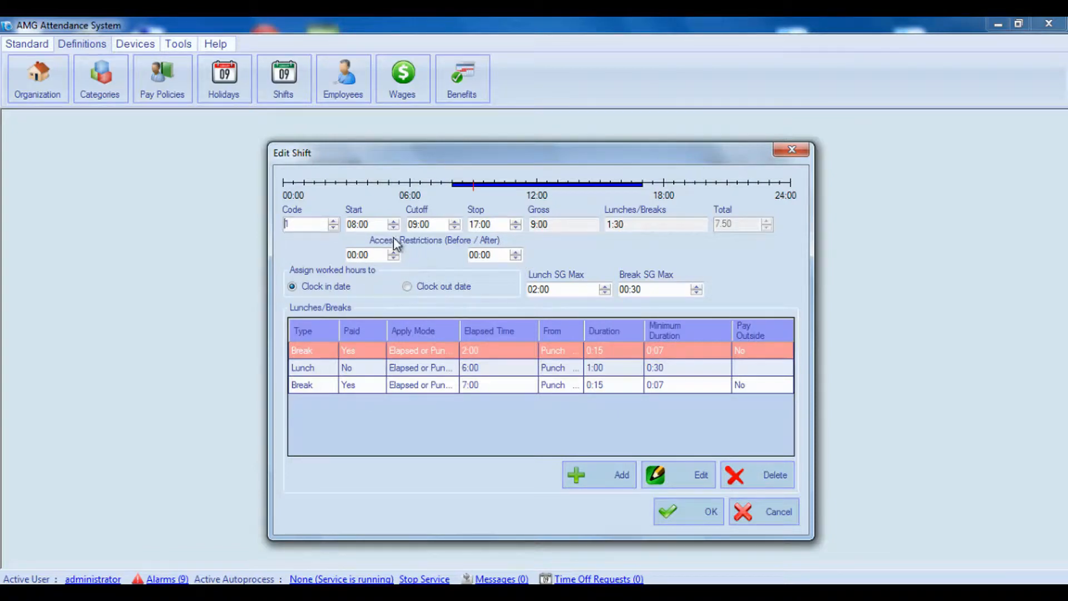
click(485, 224)
click(798, 151)
Step: Enable the Flex option for the Fixed Day Shift group and save it
double_click(481, 225)
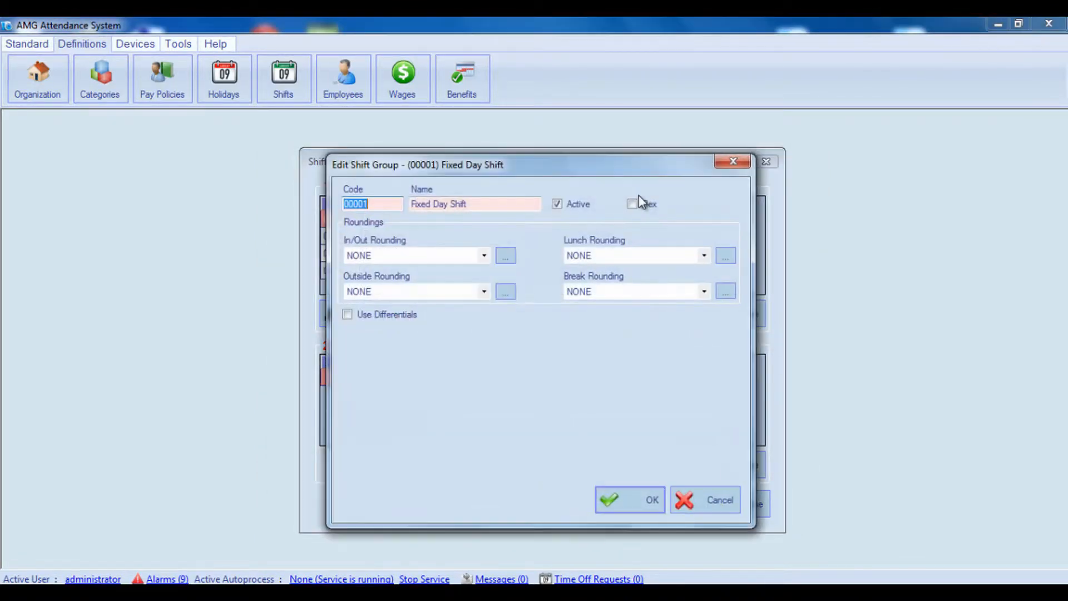
click(631, 204)
click(613, 495)
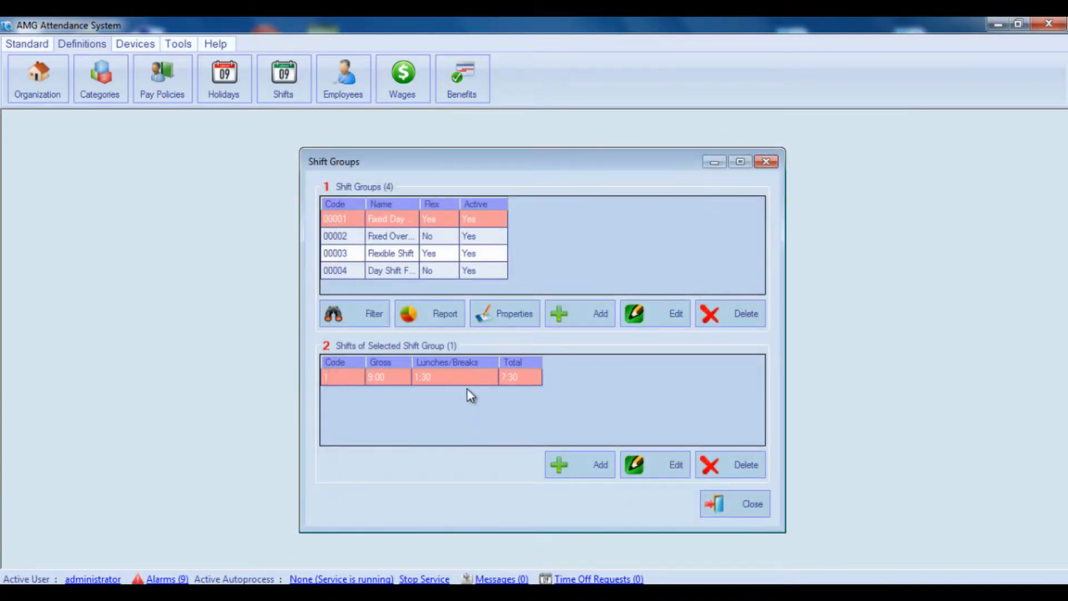
Step: Examine the gross hours of the flexible group's shift, and cancel without changes
double_click(467, 373)
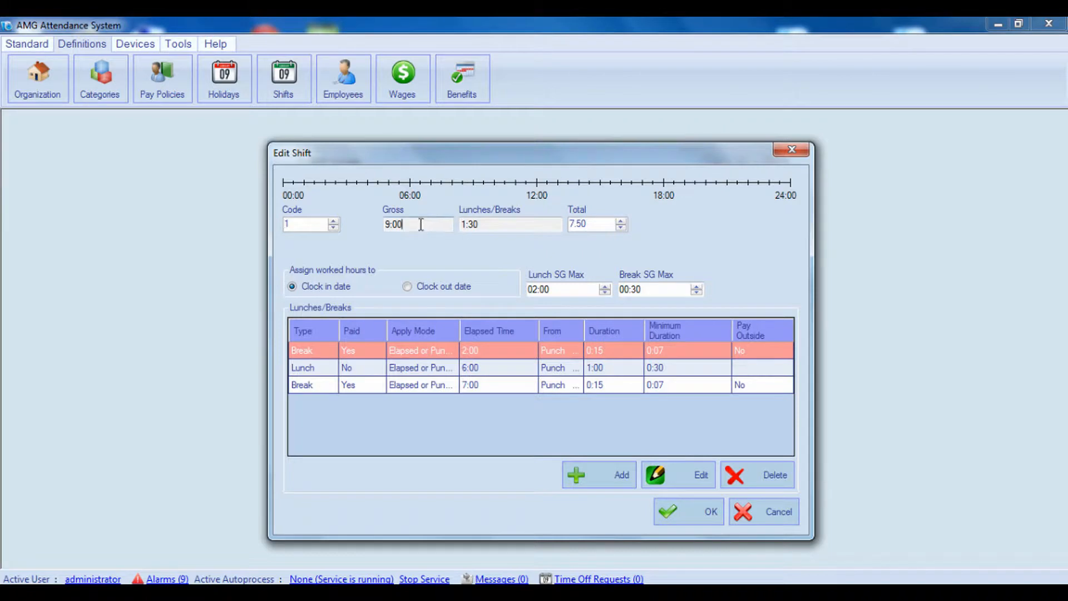
drag(421, 224, 372, 220)
click(769, 516)
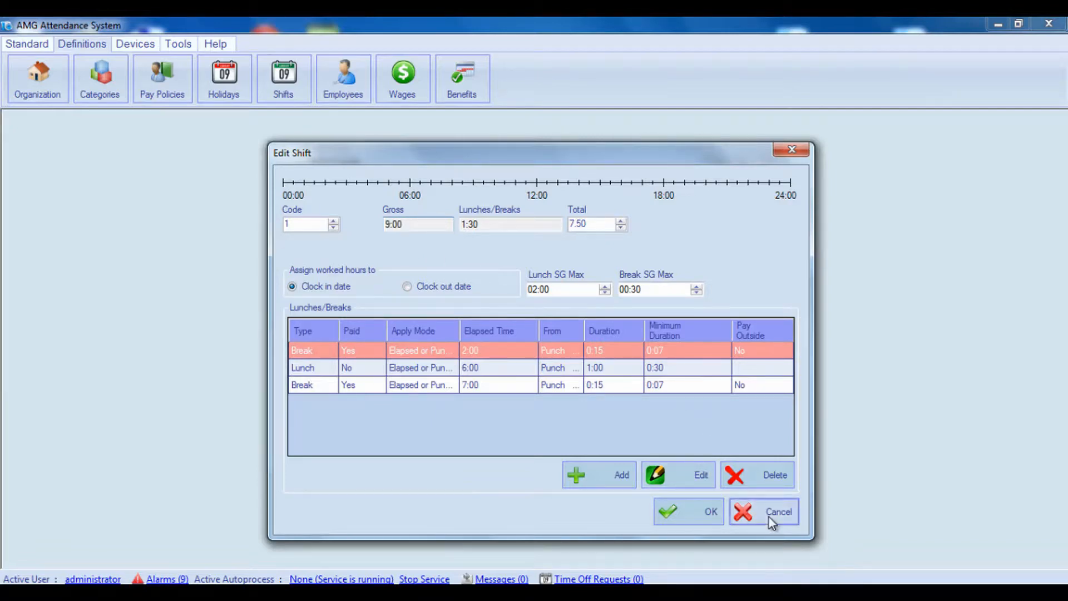
Step: Set the Fixed Day Shift group's In/Out, Outside, Lunch and Break roundings to 00001 Standard Rounding
click(491, 315)
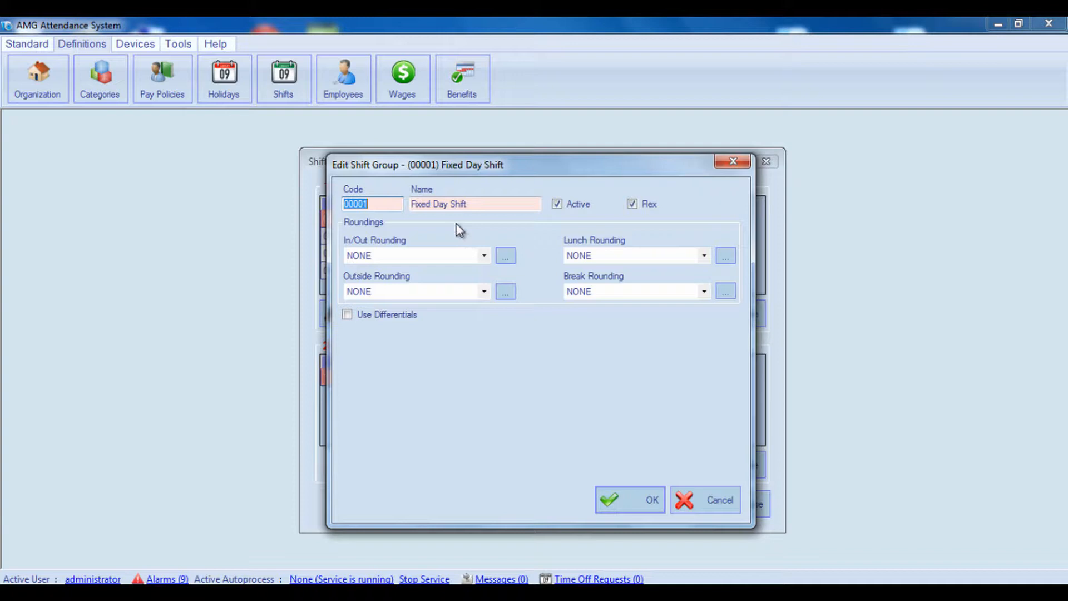
click(483, 256)
click(439, 281)
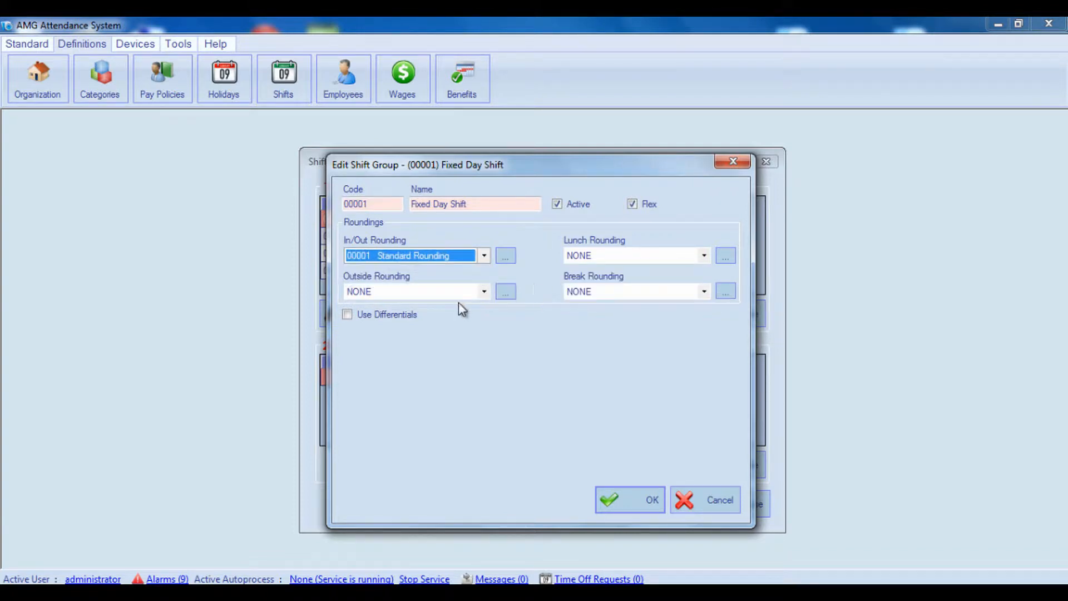
click(459, 294)
click(445, 315)
click(608, 256)
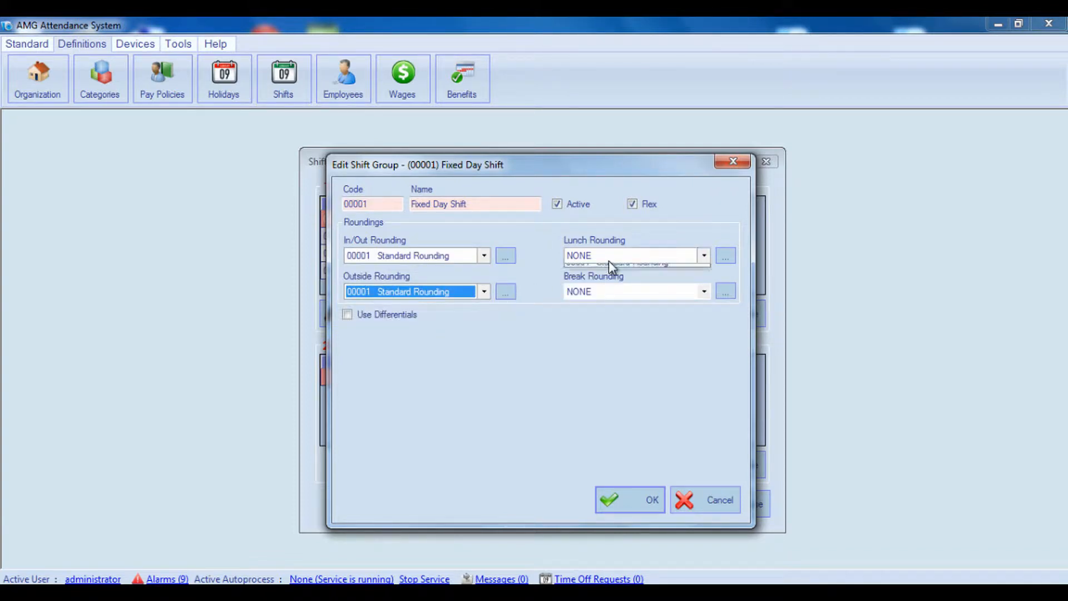
click(600, 281)
click(598, 289)
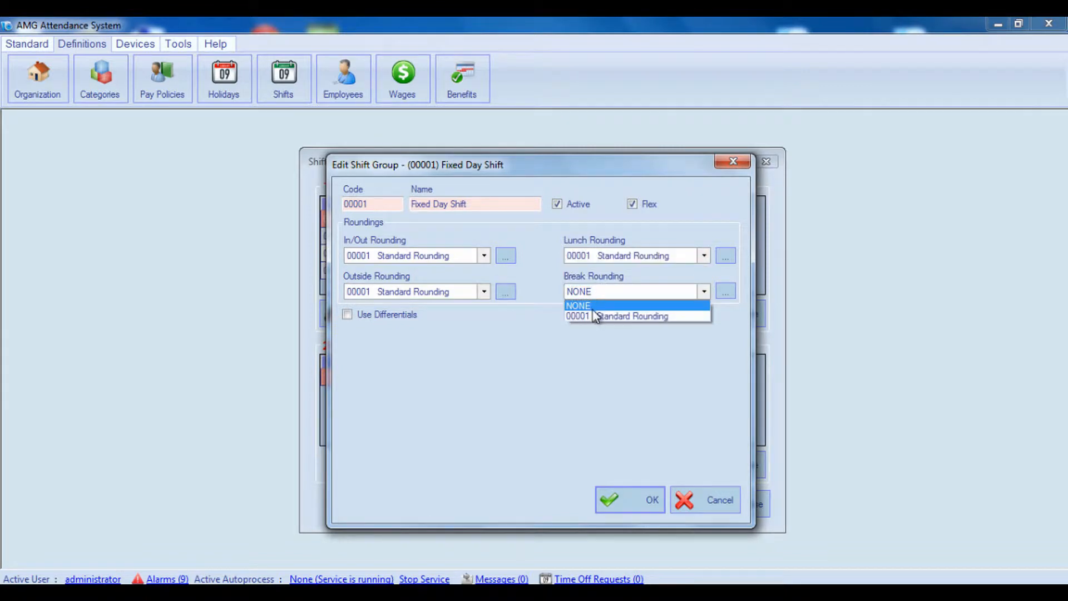
click(593, 315)
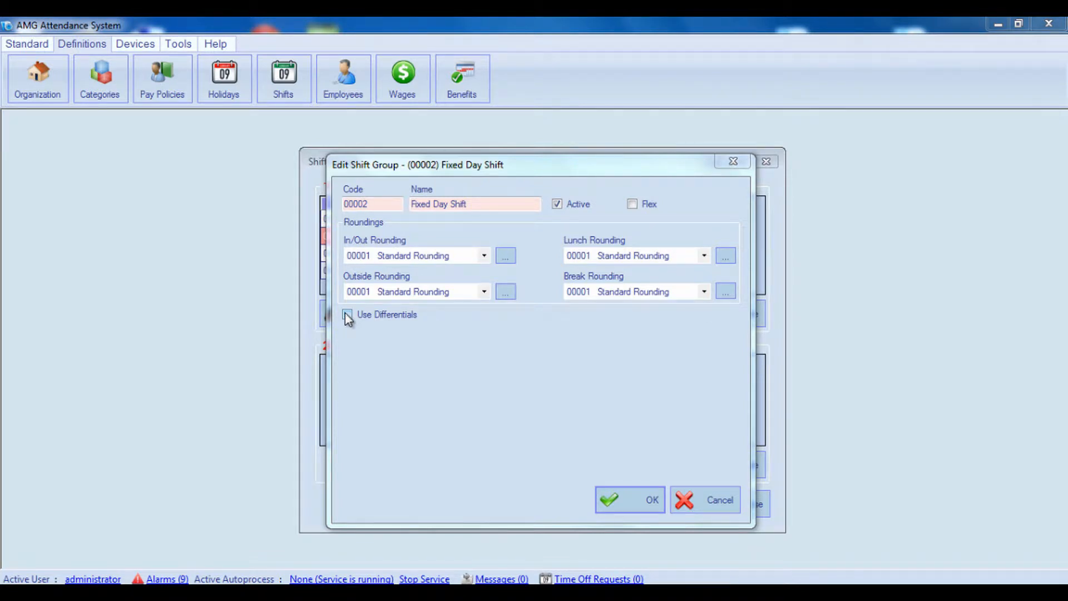
Step: Enable differentials for shift group 00002 and start a new differential applying on Monday, Wednesday and Thursday
click(346, 315)
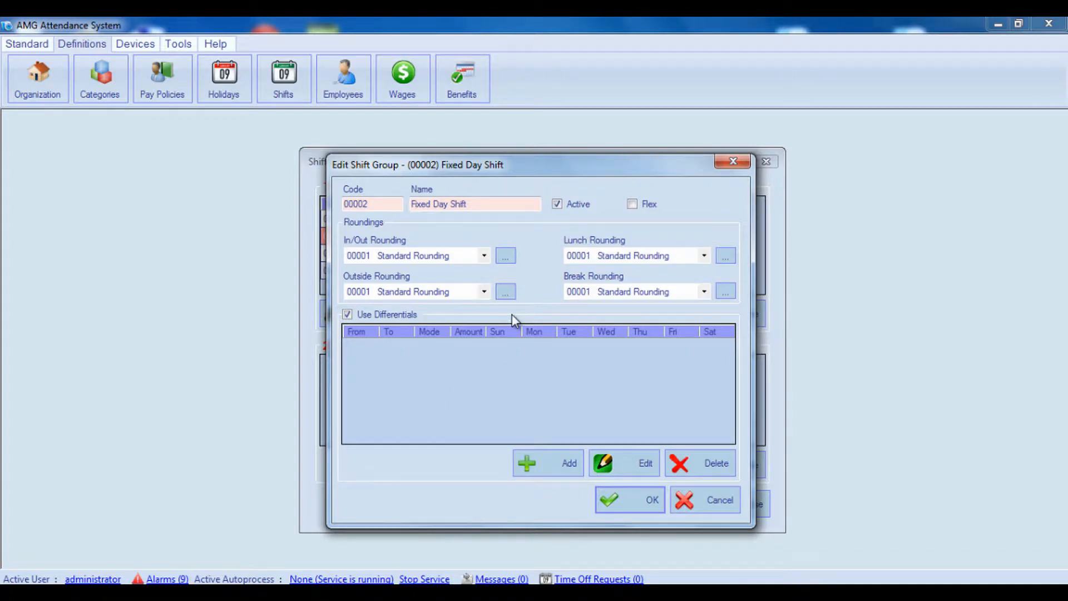
click(555, 461)
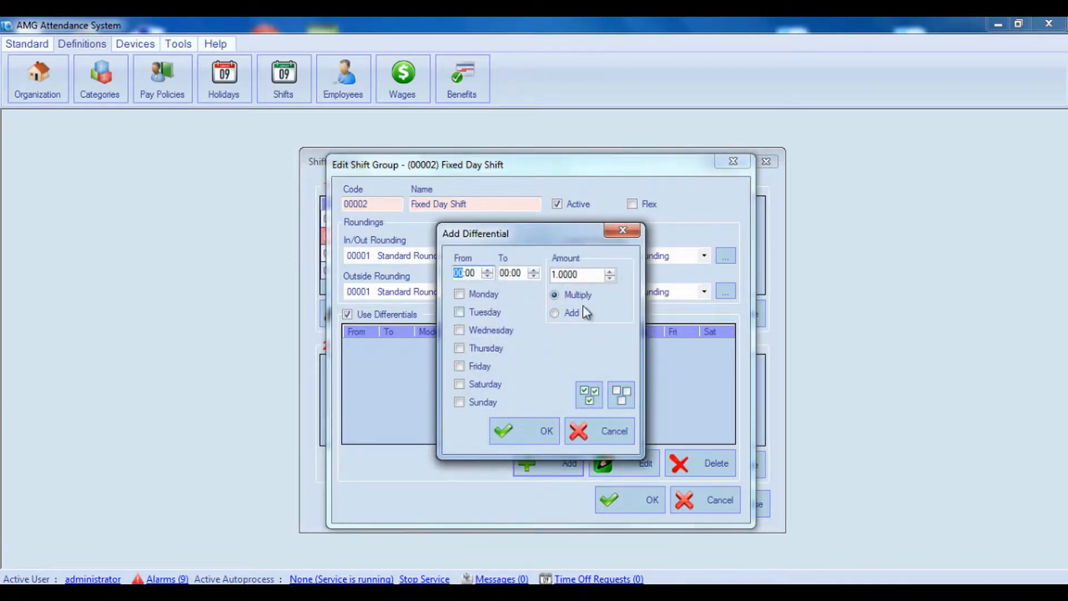
click(573, 312)
click(459, 294)
click(459, 330)
click(458, 348)
Step: Set the differential's time range from 09:00 to 13:00
click(460, 273)
click(503, 273)
text(13)
key(Tab)
text(15)
Step: Set the differential to Multiply with an amount of 2, and save both the differential and the shift group
click(555, 295)
double_click(551, 273)
text(2)
click(543, 431)
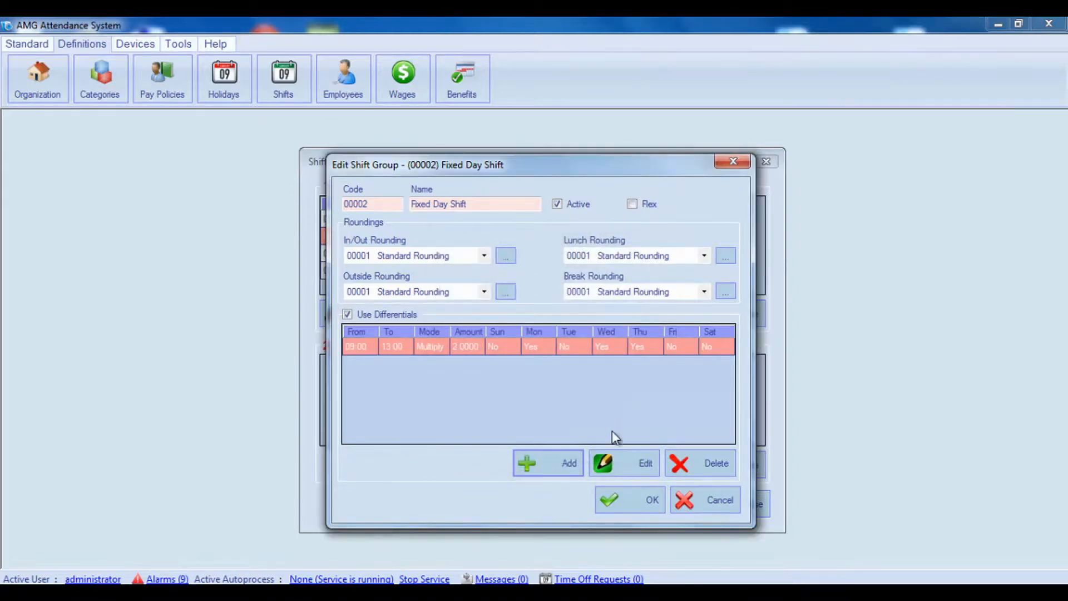
click(620, 501)
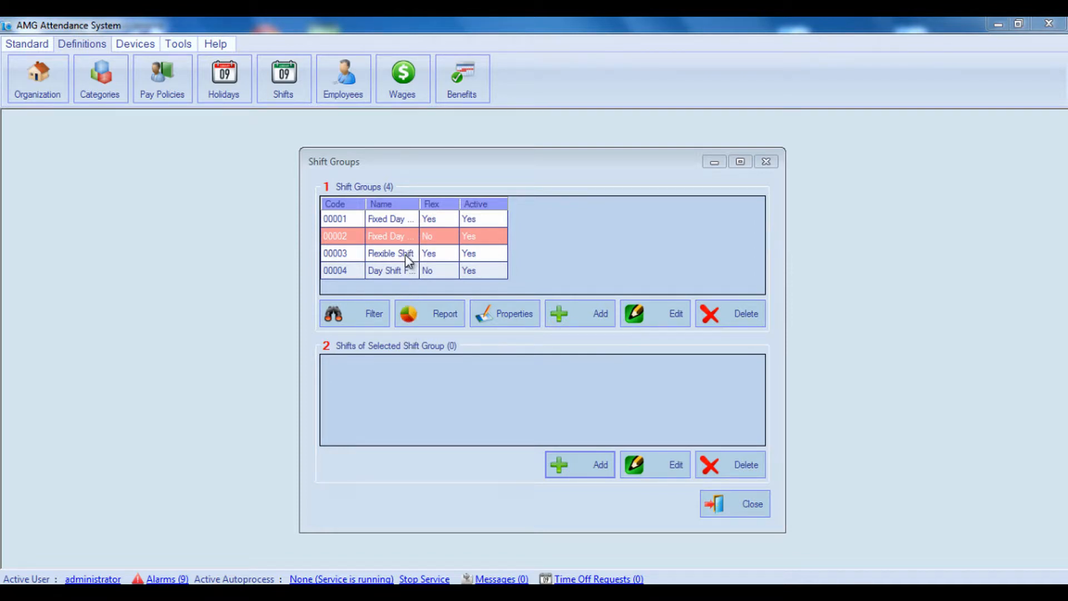
Step: Add a shift to shift group 00002 with a start time of 09:00 and a stop time of 18:00
click(409, 240)
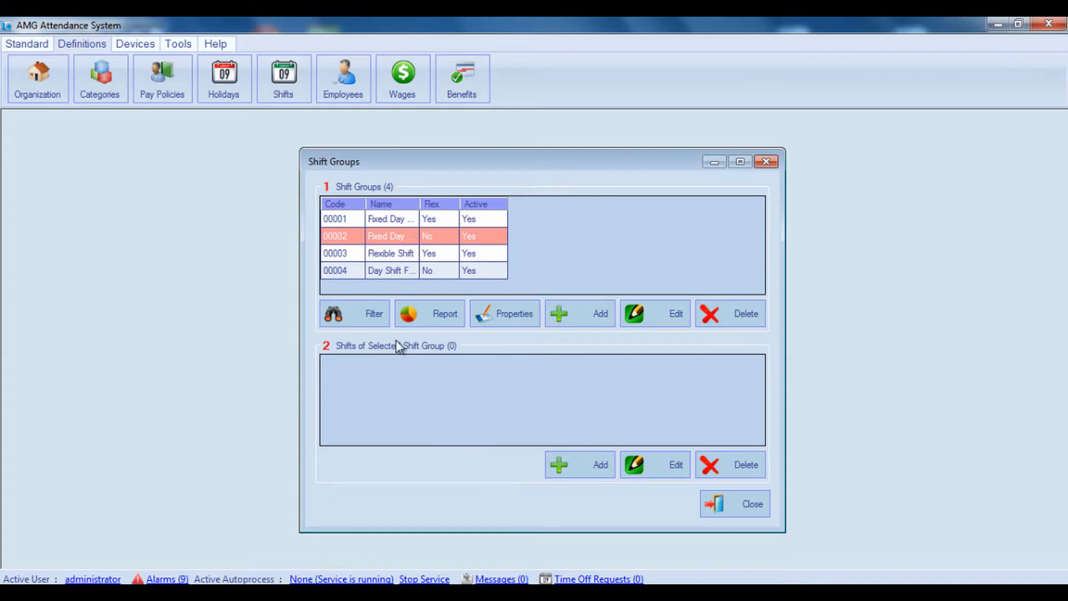
click(566, 467)
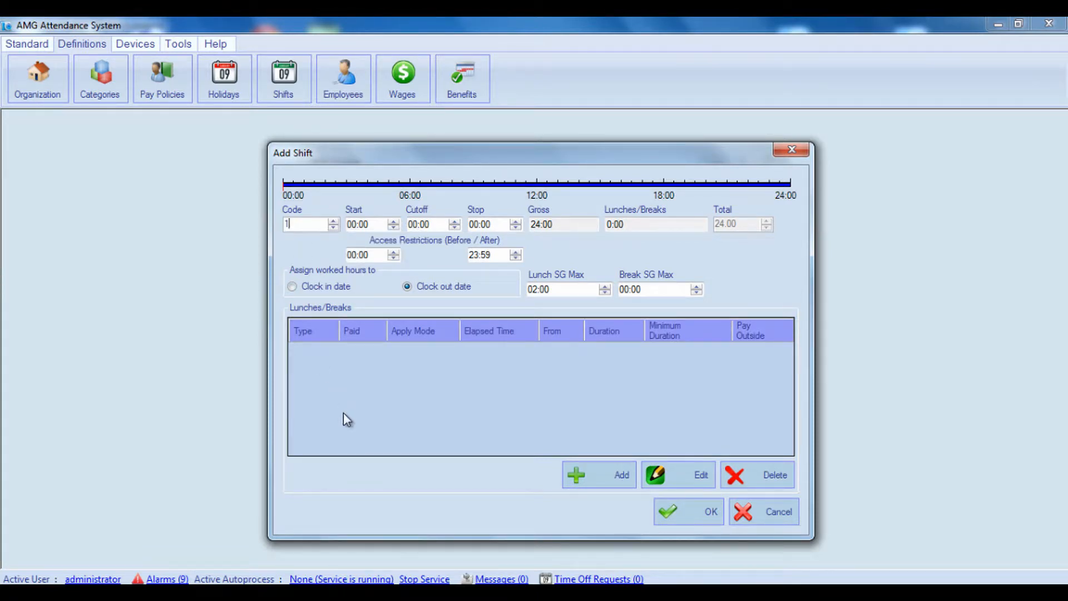
double_click(287, 224)
click(353, 226)
text(9)
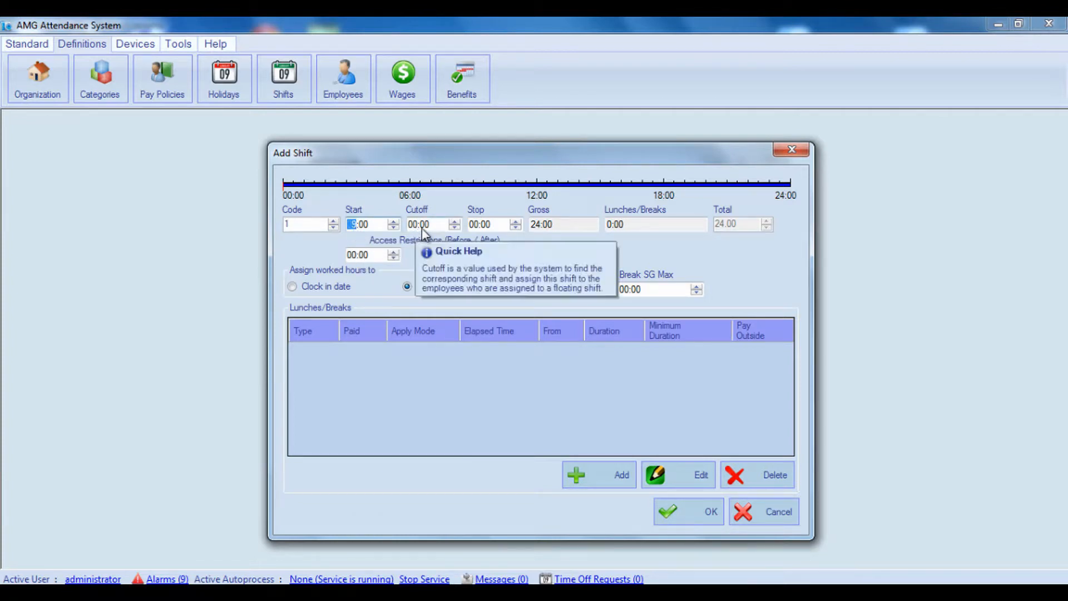
click(469, 225)
text(18)
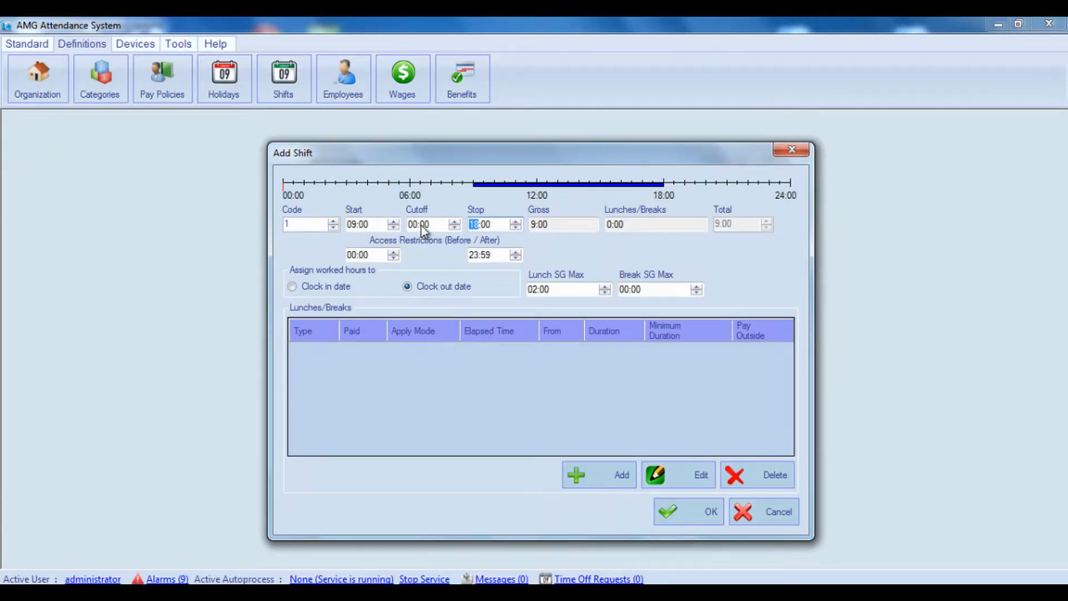
Step: Set the shift's cutoff to 11:00 and save the shift
mouse_move(413, 226)
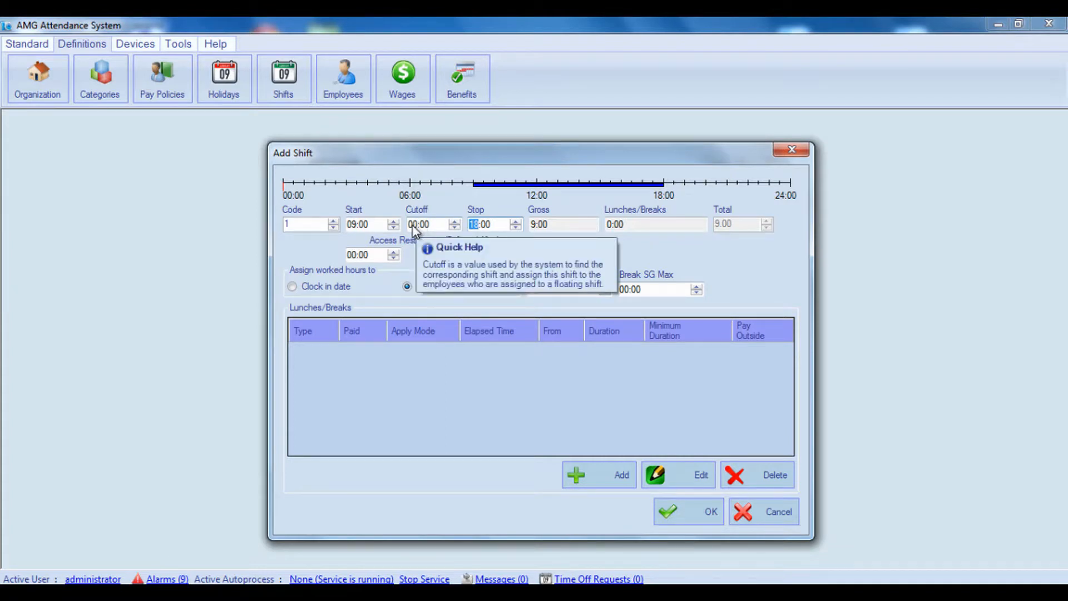
click(412, 225)
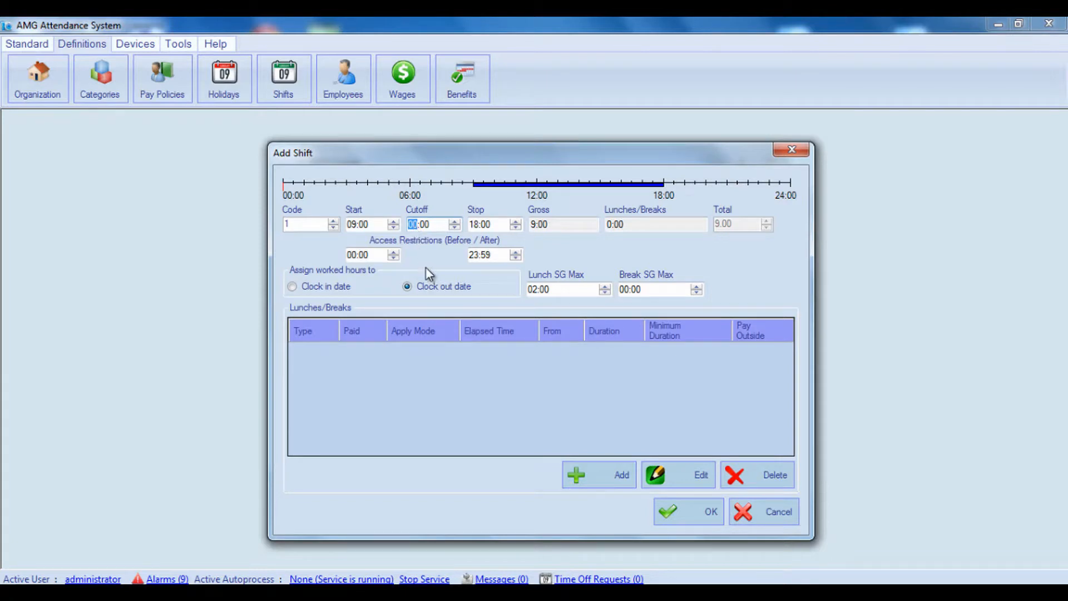
mouse_move(439, 225)
text(1)
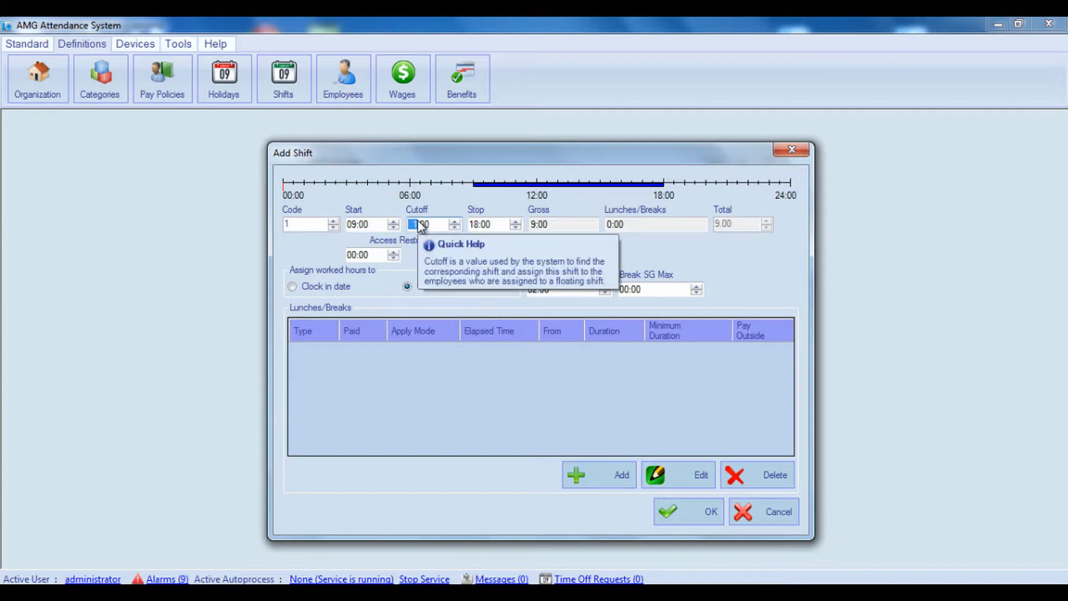
text(1)
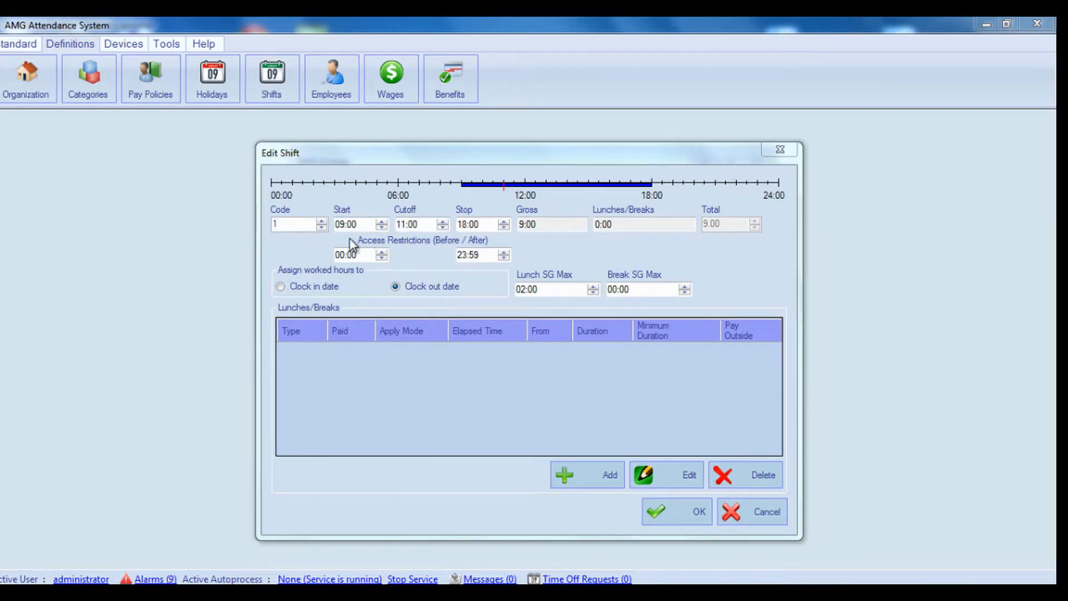
click(649, 518)
Step: Check the option for enabling device access restrictions from shifts in the general settings, and close the settings without saving
click(166, 43)
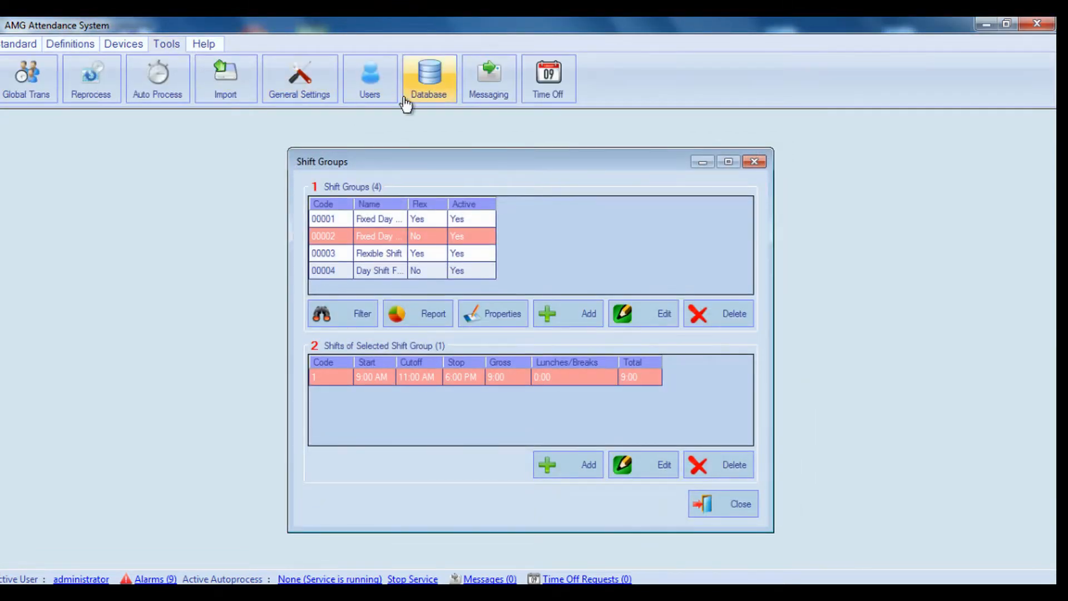
click(302, 82)
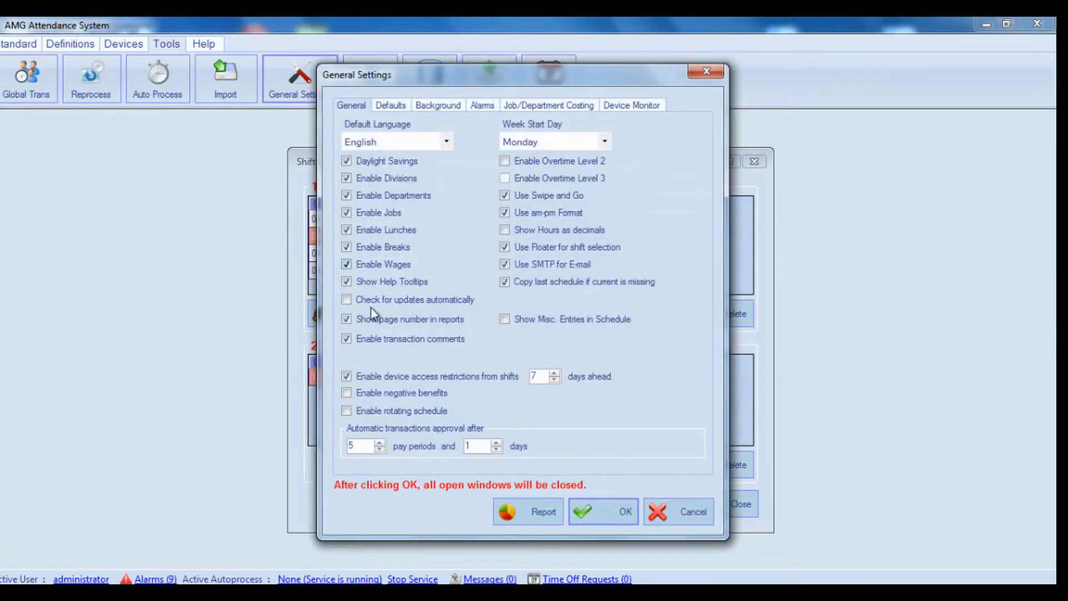
mouse_move(408, 375)
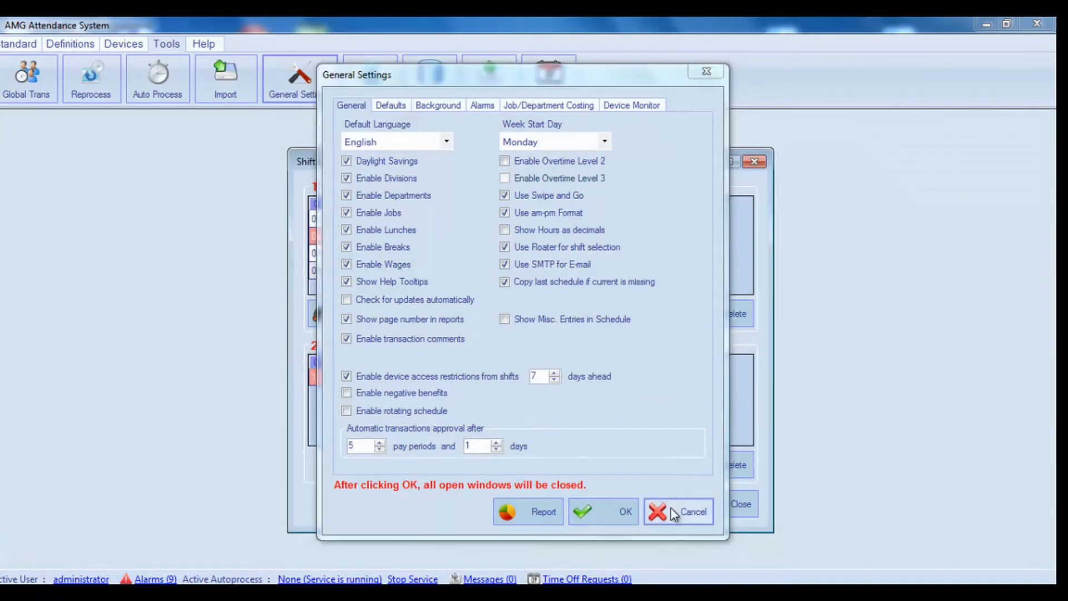
click(670, 510)
Step: Reopen the shift of shift group 00002 and set its access restrictions to 09:00 before and 18:59 after
double_click(497, 378)
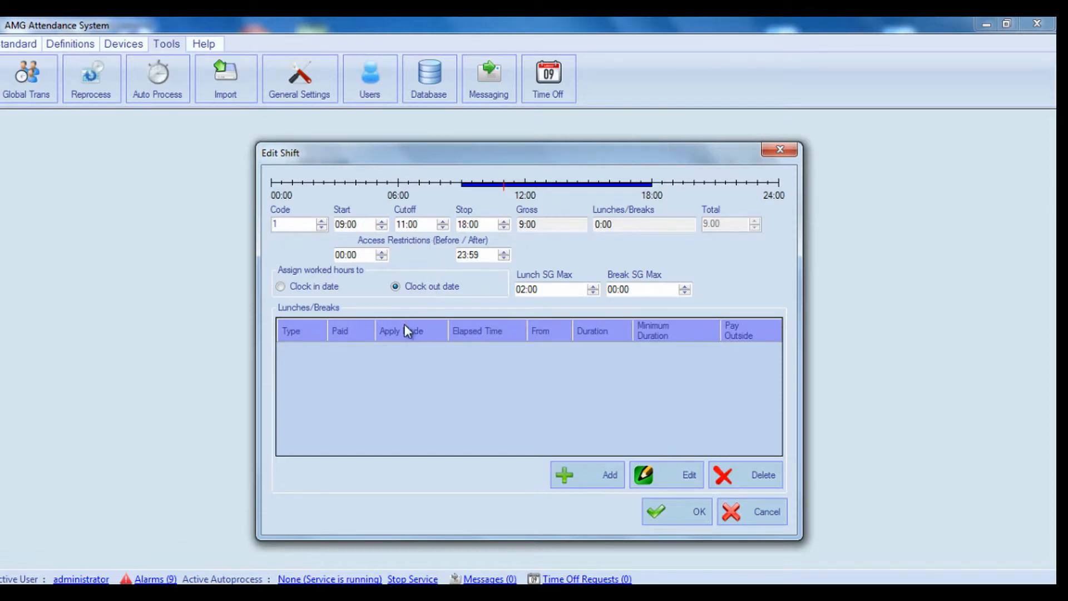
click(351, 255)
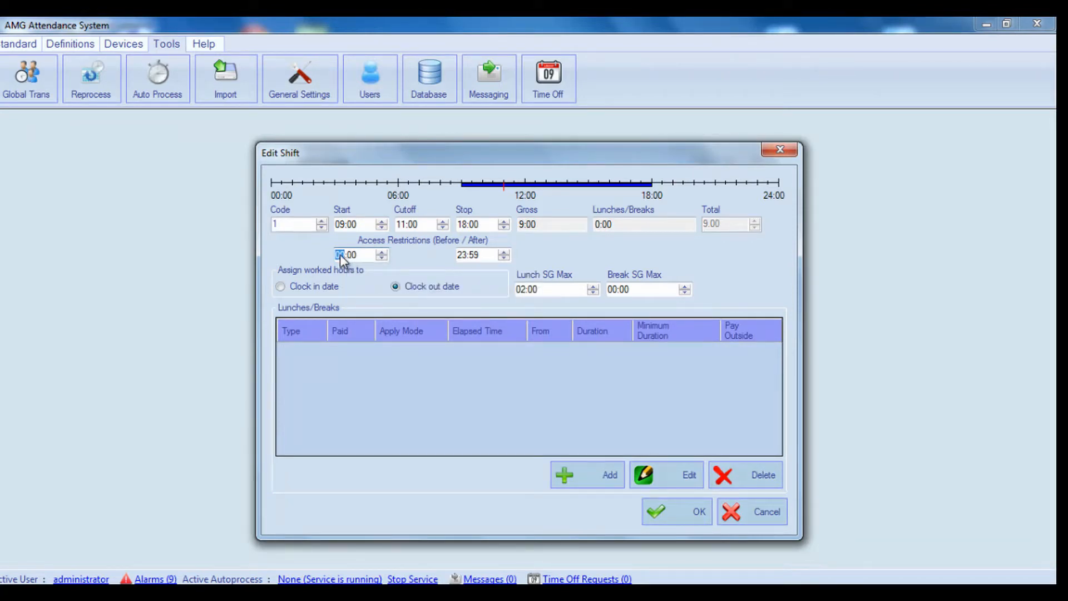
text(09)
click(460, 255)
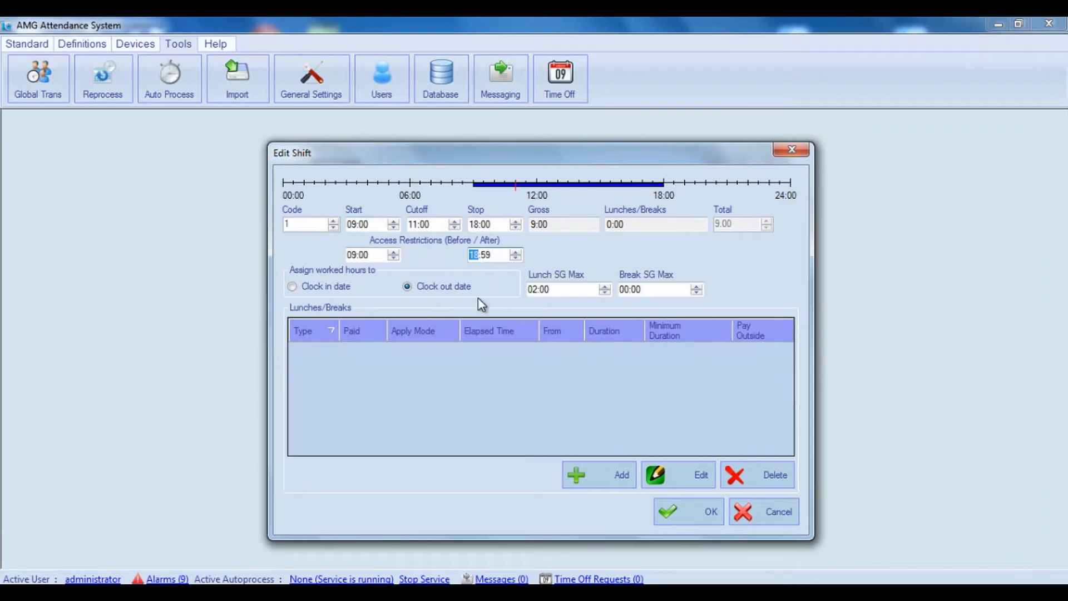
Step: Add an unpaid 00:30 lunch to the shift, using Elapsed mode with an elapsed time of 06:00 from the IN punch
click(620, 225)
double_click(631, 224)
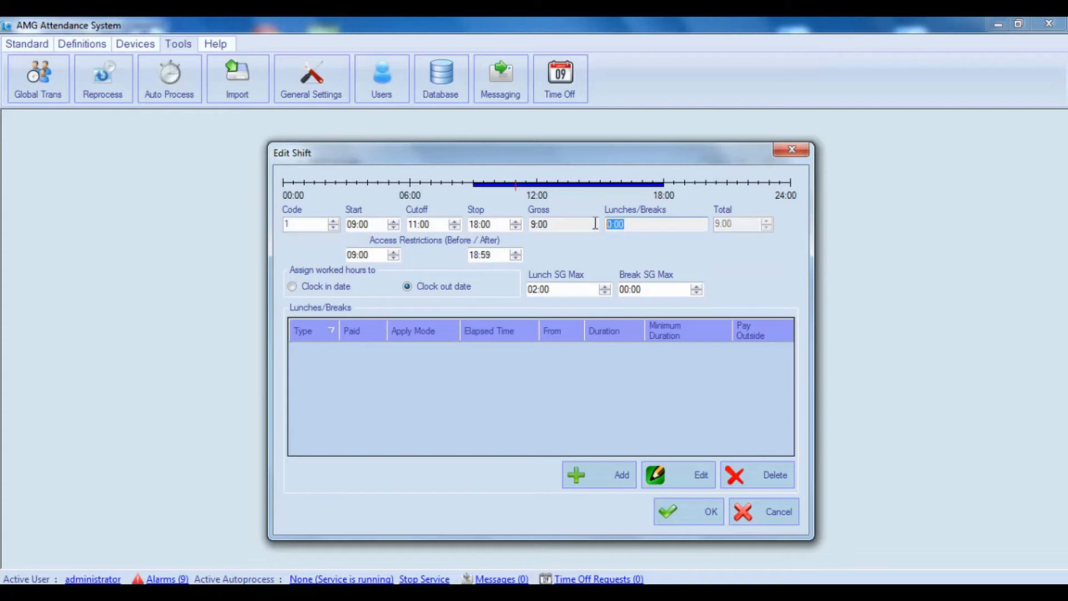
click(604, 471)
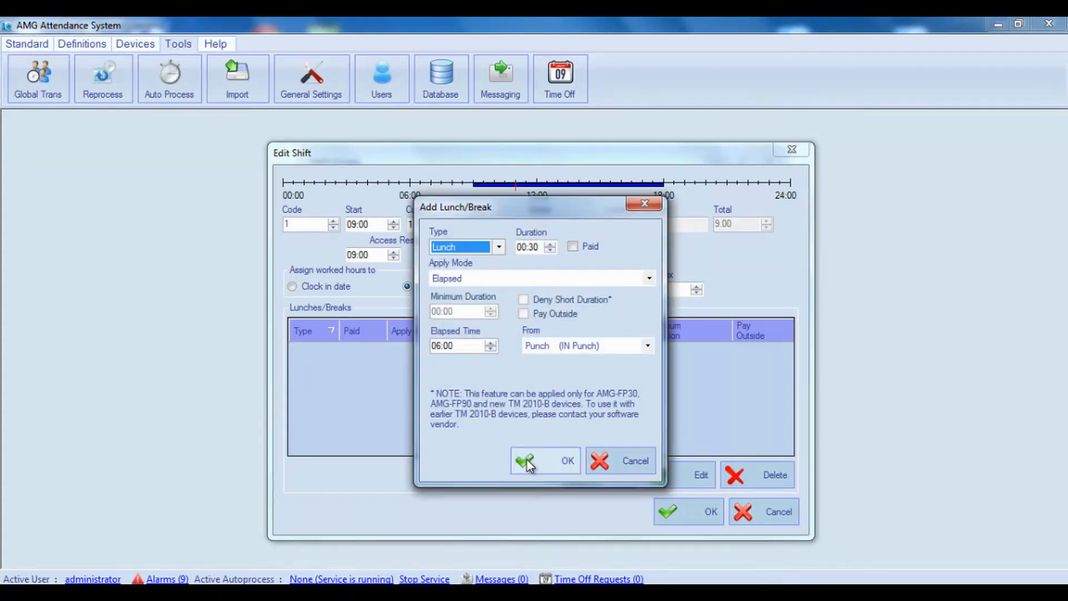
click(526, 462)
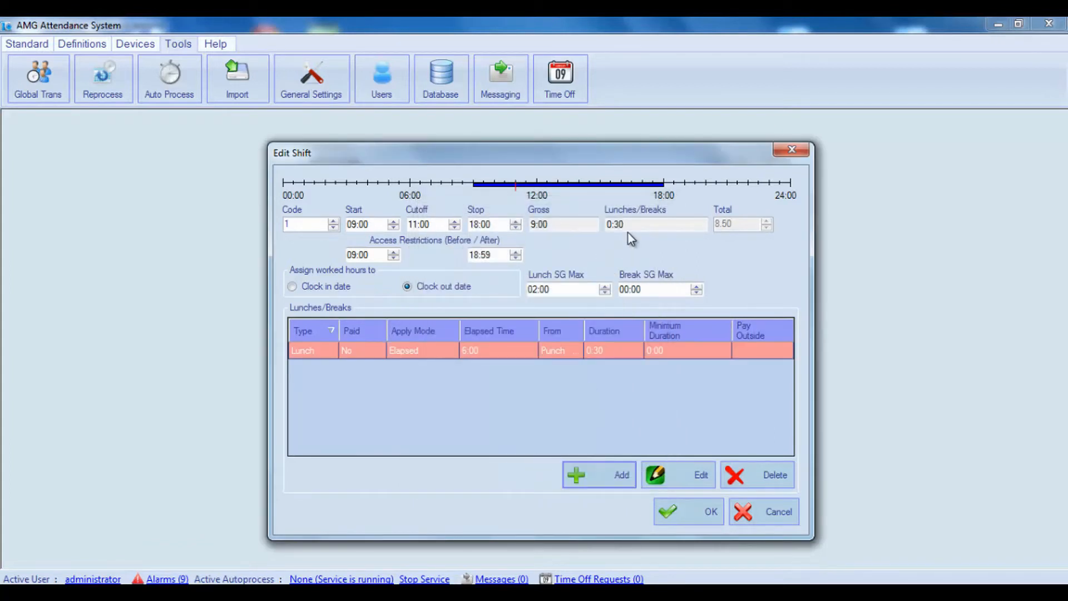
drag(626, 224, 603, 221)
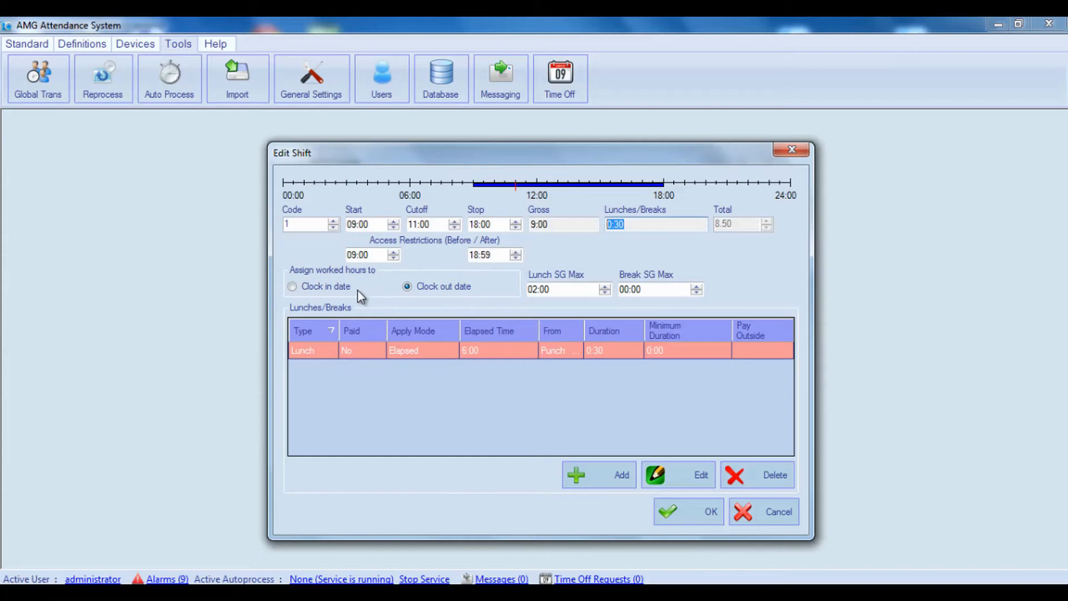
Step: Try assigning the shift's worked hours to the clock in date, and return the assignment to the clock out date
click(319, 289)
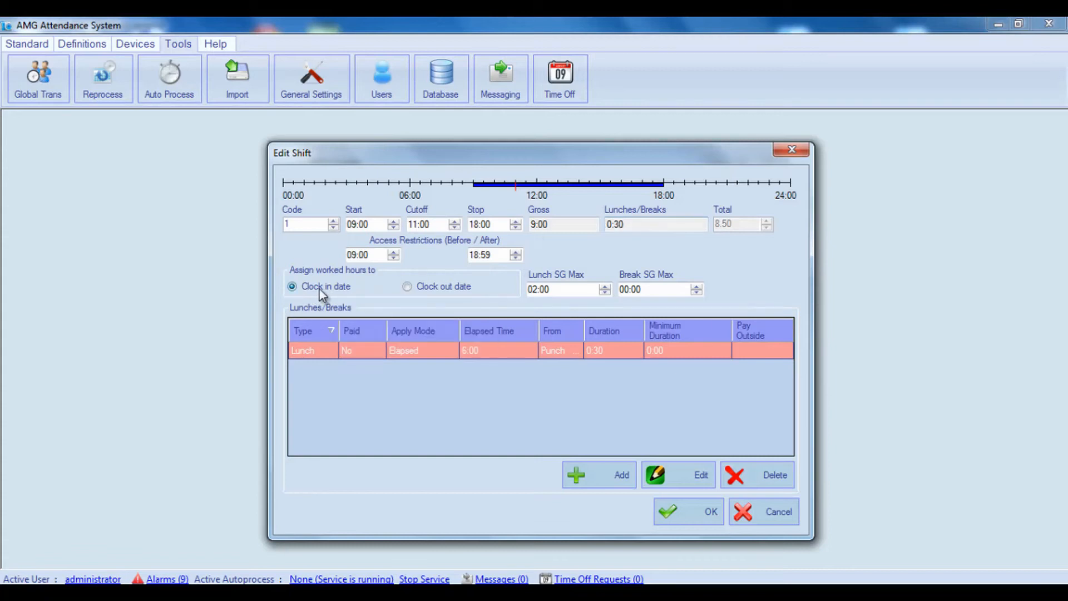
click(406, 287)
click(342, 288)
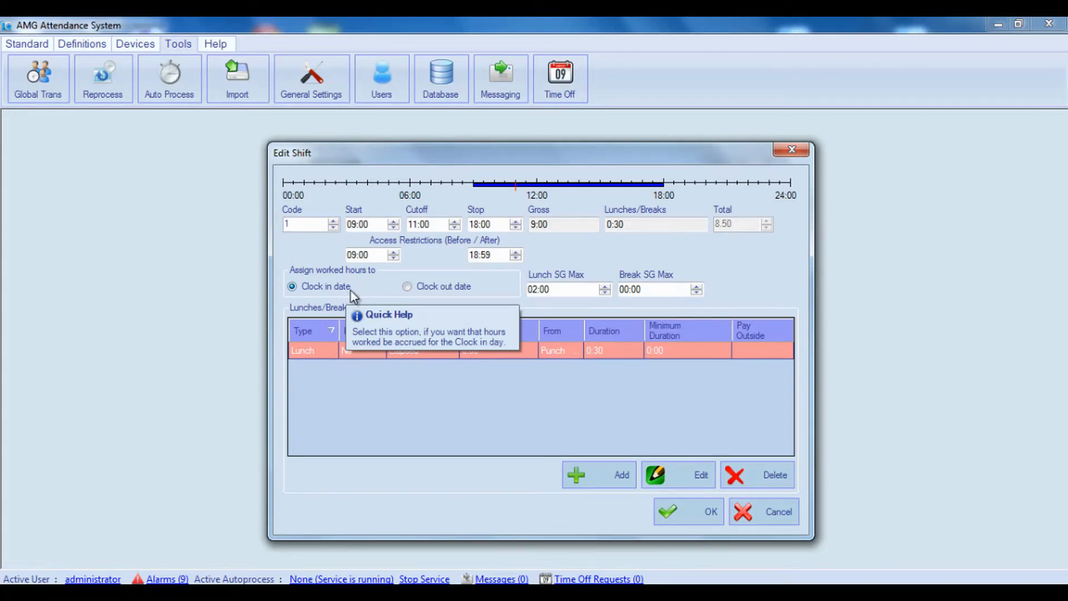
click(407, 290)
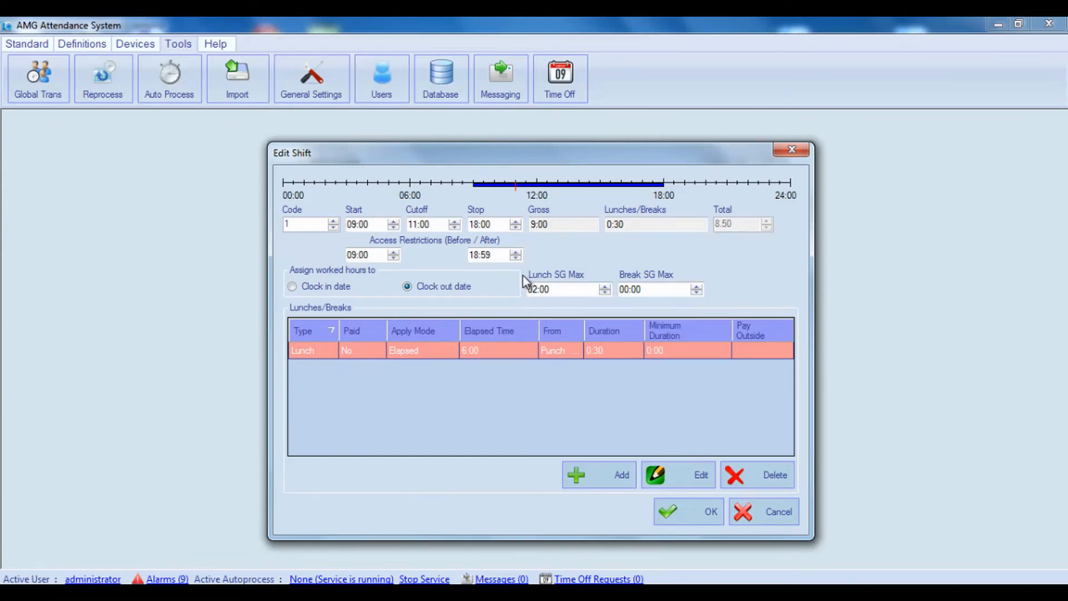
mouse_move(608, 291)
mouse_move(653, 295)
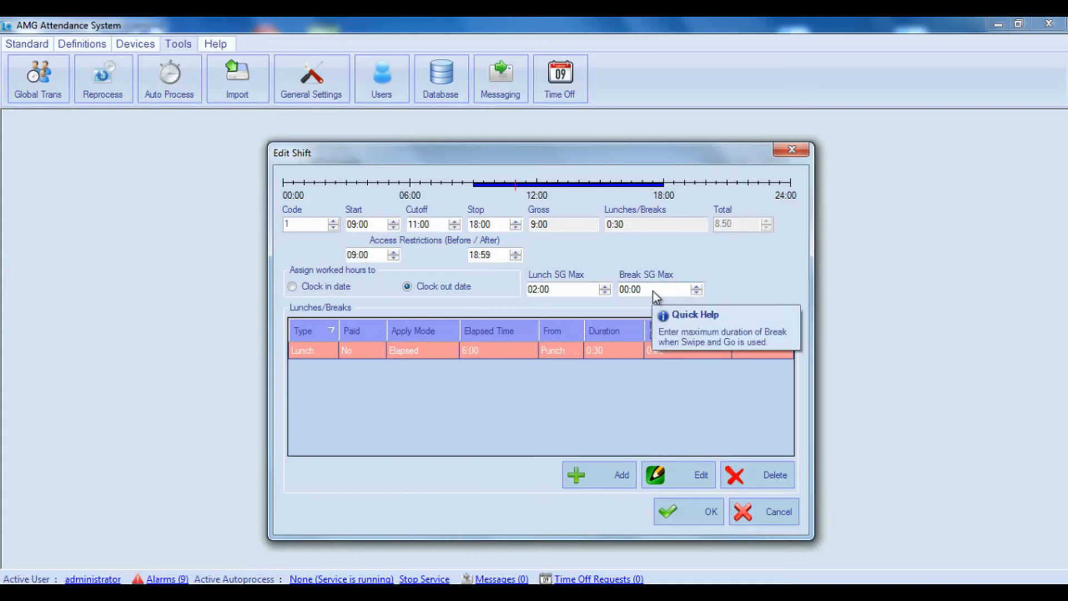